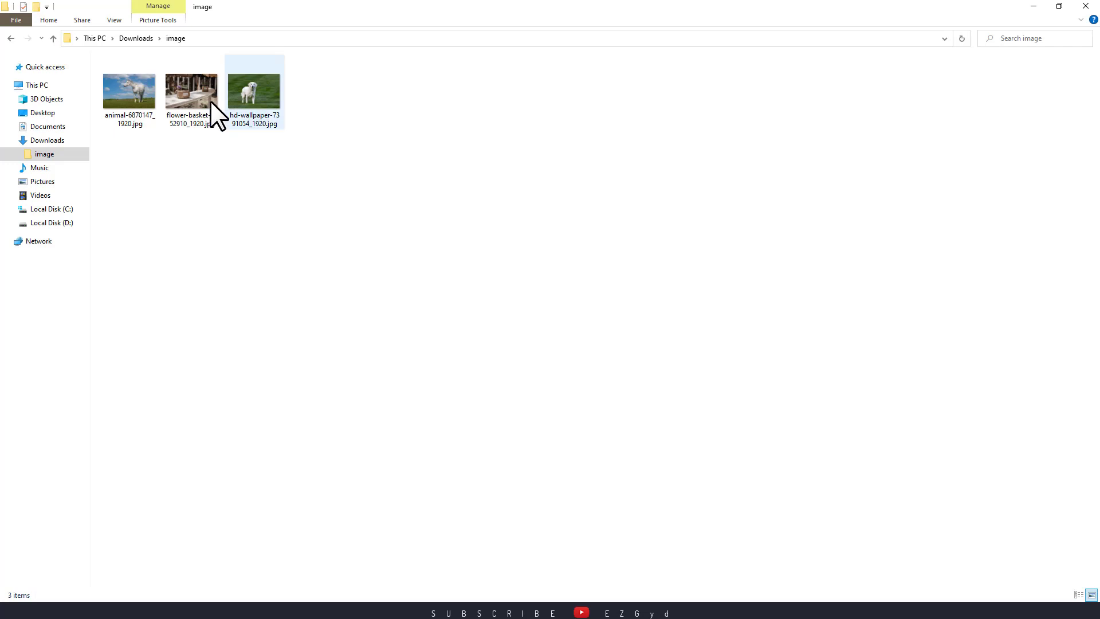
Step: Drag animal-6870147_1920.jpg from Downloads > image onto the Illustrator artboard as a linked image
{"action": "left_click", "coordinate": [129, 92]}
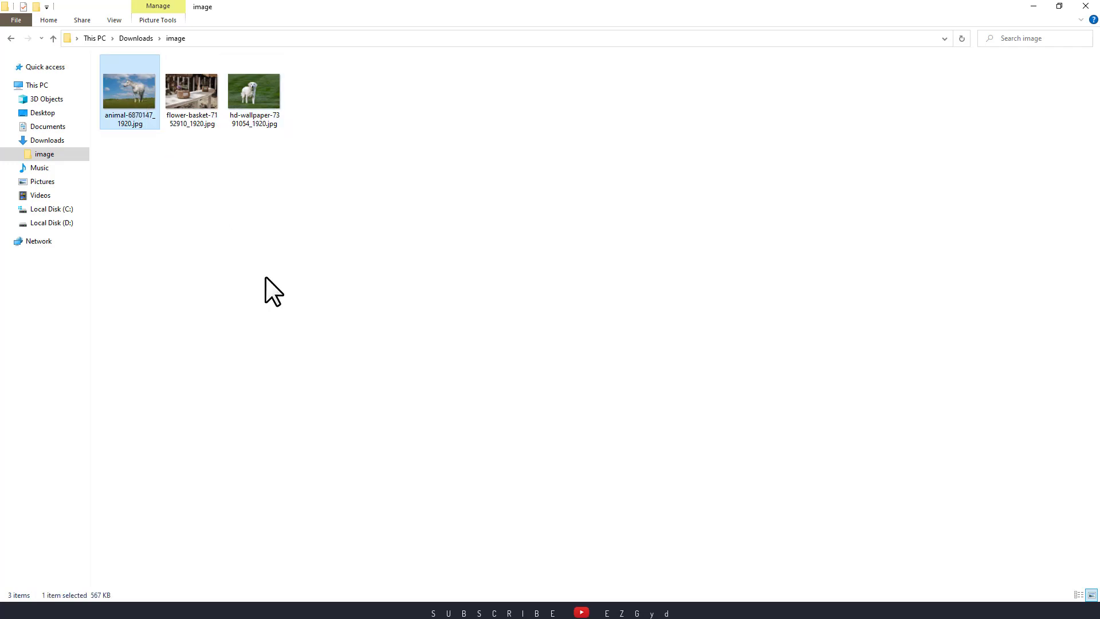
{"action": "mouse_move", "coordinate": [140, 92]}
{"action": "left_mouse_down"}
{"action": "mouse_move", "coordinate": [339, 594]}
{"action": "mouse_move", "coordinate": [424, 360]}
{"action": "left_mouse_up"}
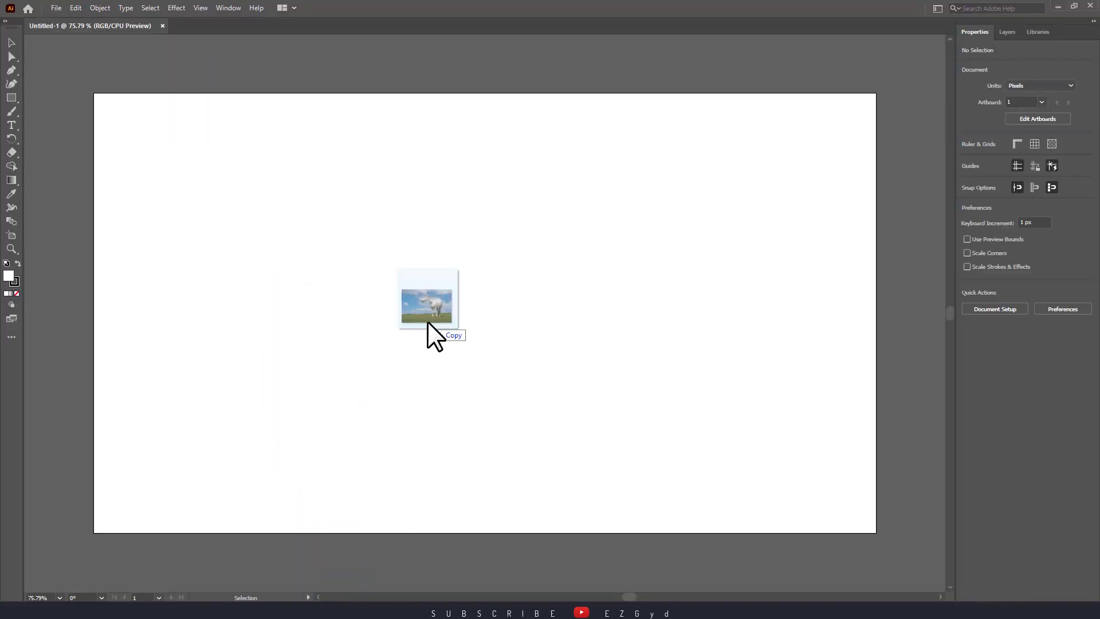
{"action": "left_click_drag", "start_coordinate": [428, 321], "coordinate": [428, 322]}
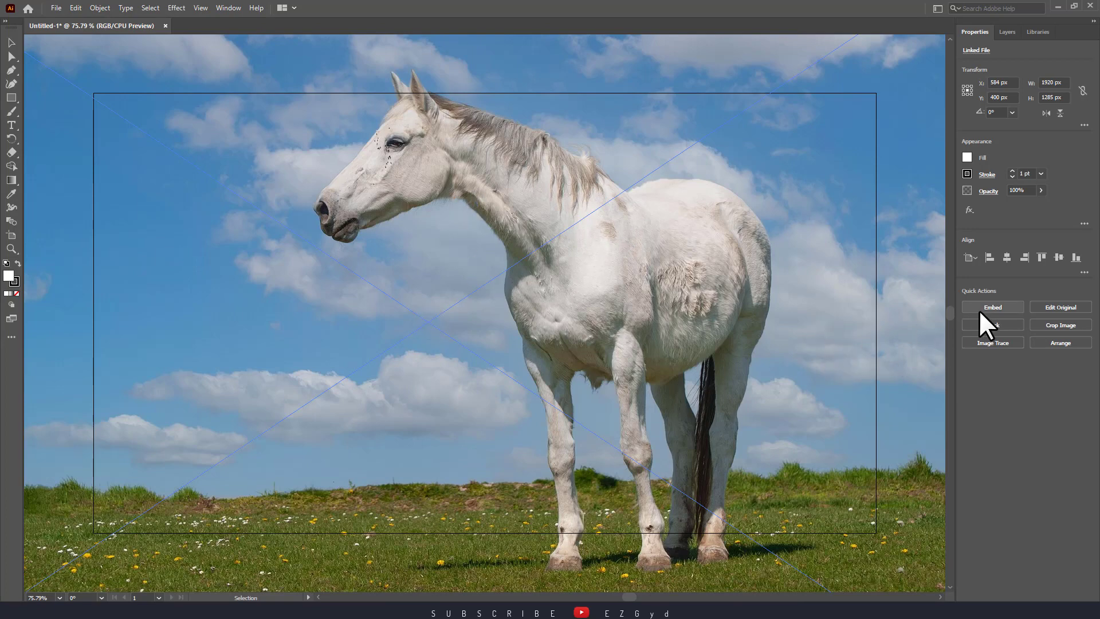
Step: Embed the horse photo and scale it down to about 286.88 × 192 px
{"action": "left_click", "coordinate": [987, 308]}
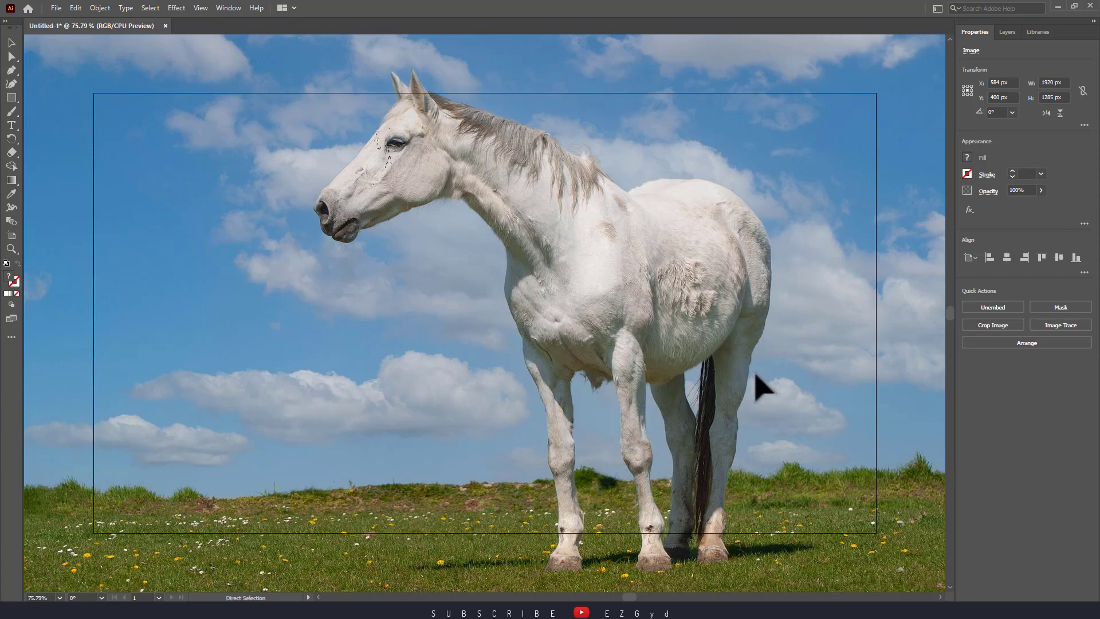
{"action": "key", "text": "ctrl+minus"}
{"action": "key", "text": "ctrl+minus"}
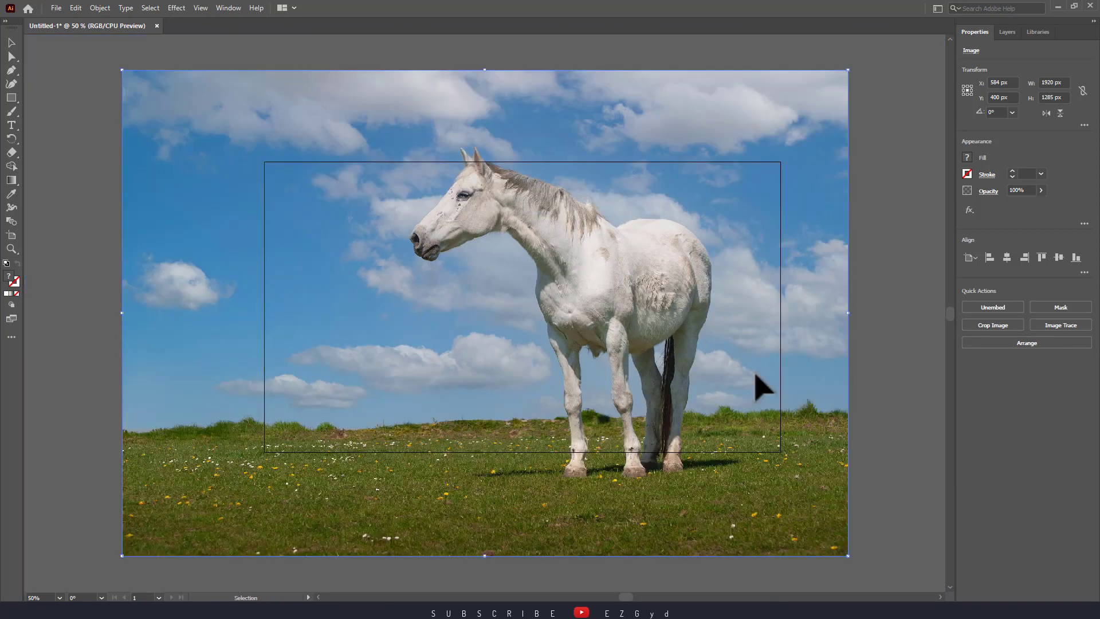
{"action": "left_click_drag", "start_coordinate": [848, 555], "coordinate": [635, 391]}
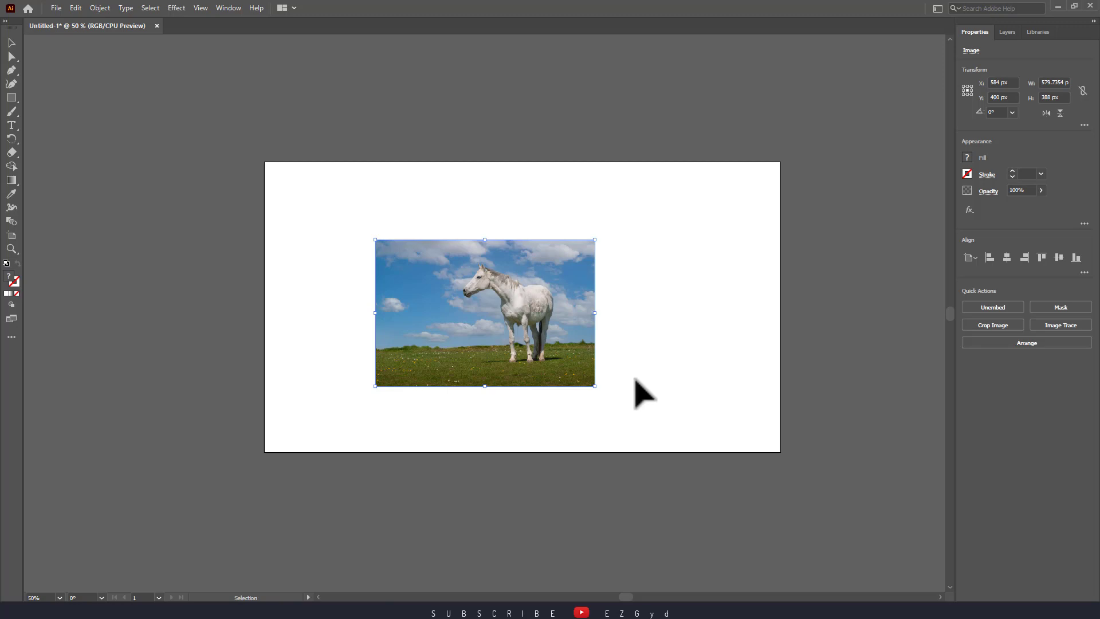
{"action": "key", "text": "ctrl+plus"}
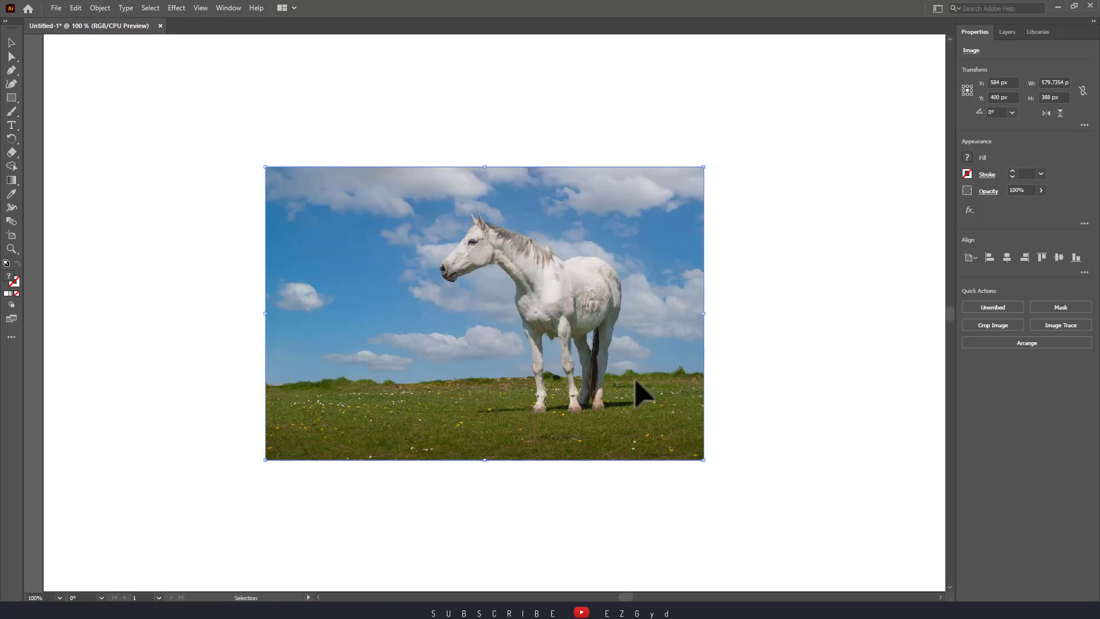
{"action": "key", "text": "ctrl+plus"}
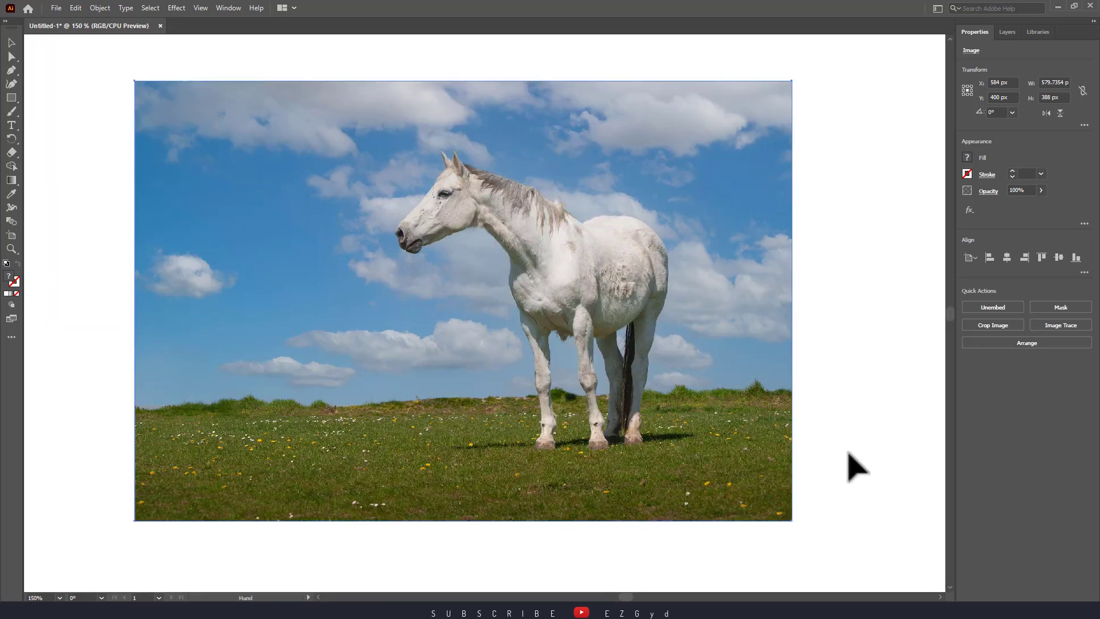
{"action": "left_click", "coordinate": [791, 523]}
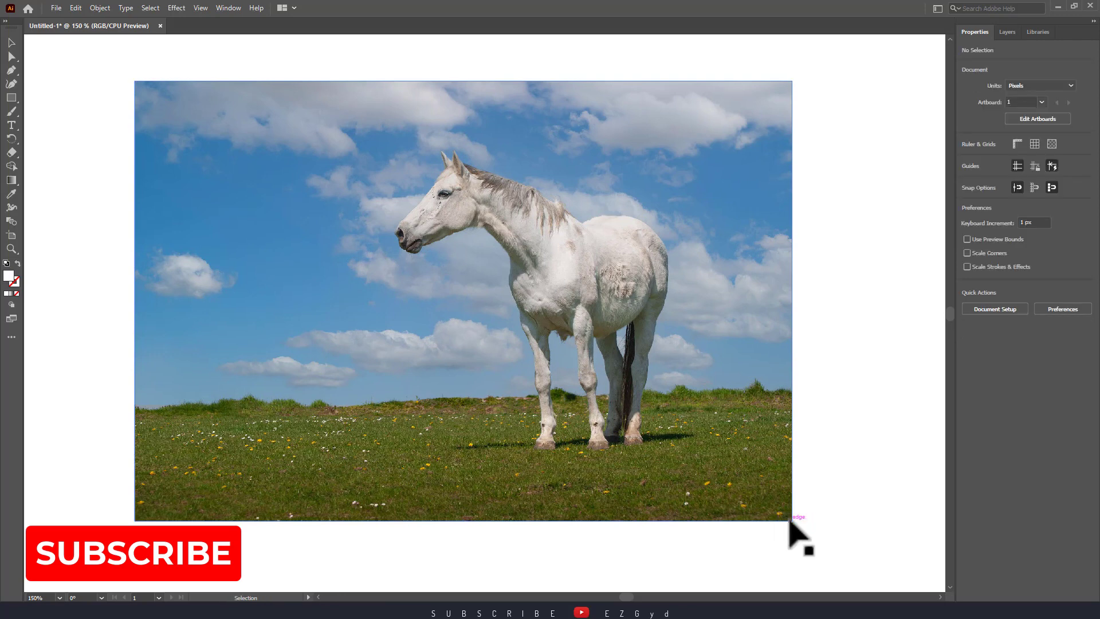
{"action": "left_click_drag", "start_coordinate": [791, 522], "coordinate": [691, 415]}
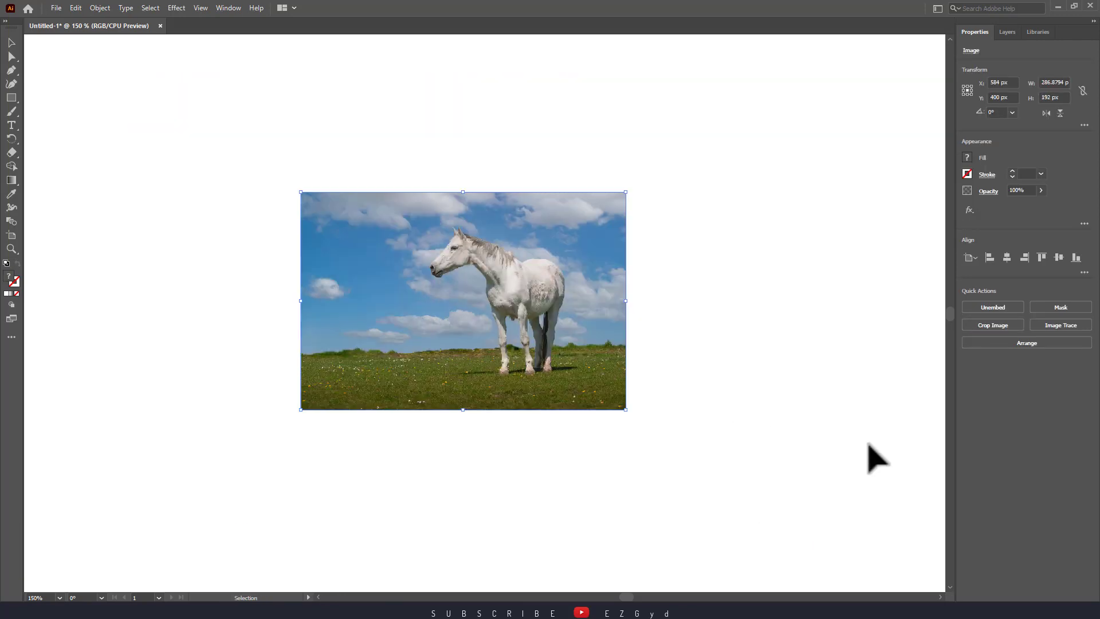
Step: Alt-drag a duplicate of the resized horse photo and align it beside the original
{"action": "left_click", "coordinate": [871, 457]}
{"action": "left_click", "coordinate": [540, 283]}
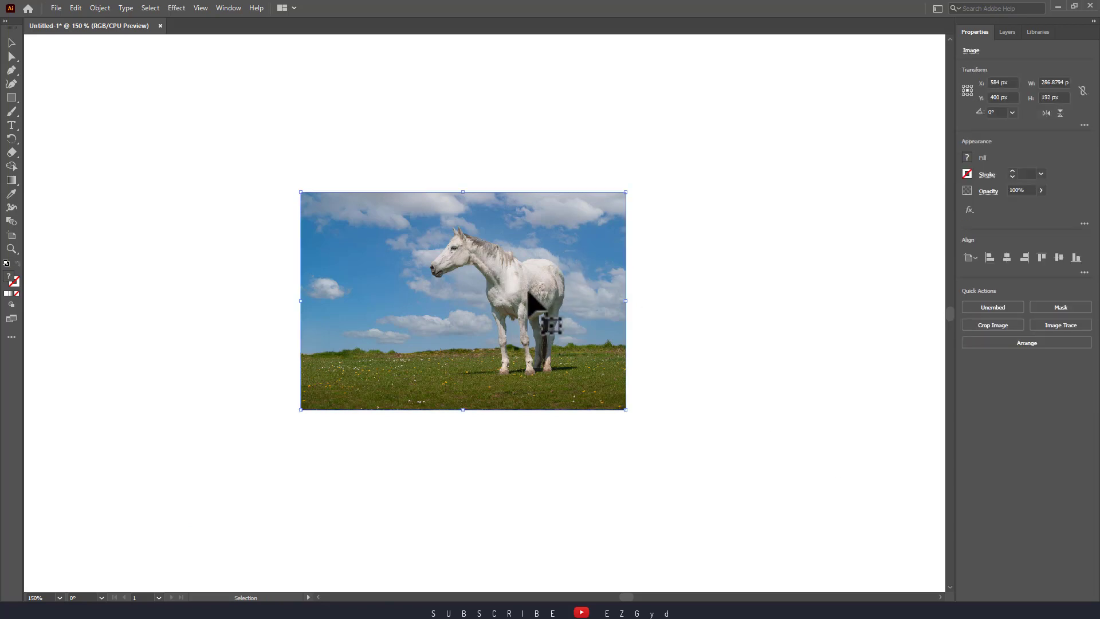
{"action": "mouse_move", "coordinate": [528, 292]}
{"action": "left_mouse_down"}
{"action": "mouse_move", "coordinate": [280, 192]}
{"action": "mouse_move", "coordinate": [275, 225]}
{"action": "mouse_move", "coordinate": [578, 257]}
{"action": "mouse_move", "coordinate": [671, 256]}
{"action": "mouse_move", "coordinate": [685, 243]}
{"action": "left_mouse_up"}
{"action": "left_click_drag", "start_coordinate": [334, 297], "coordinate": [334, 311]}
{"action": "left_click_drag", "start_coordinate": [646, 301], "coordinate": [641, 315]}
Step: Move both horse photos together across the artboard and select the right-hand copy
{"action": "left_click", "coordinate": [705, 407]}
{"action": "left_click_drag", "start_coordinate": [288, 95], "coordinate": [681, 248]}
{"action": "left_click_drag", "start_coordinate": [606, 285], "coordinate": [631, 315]}
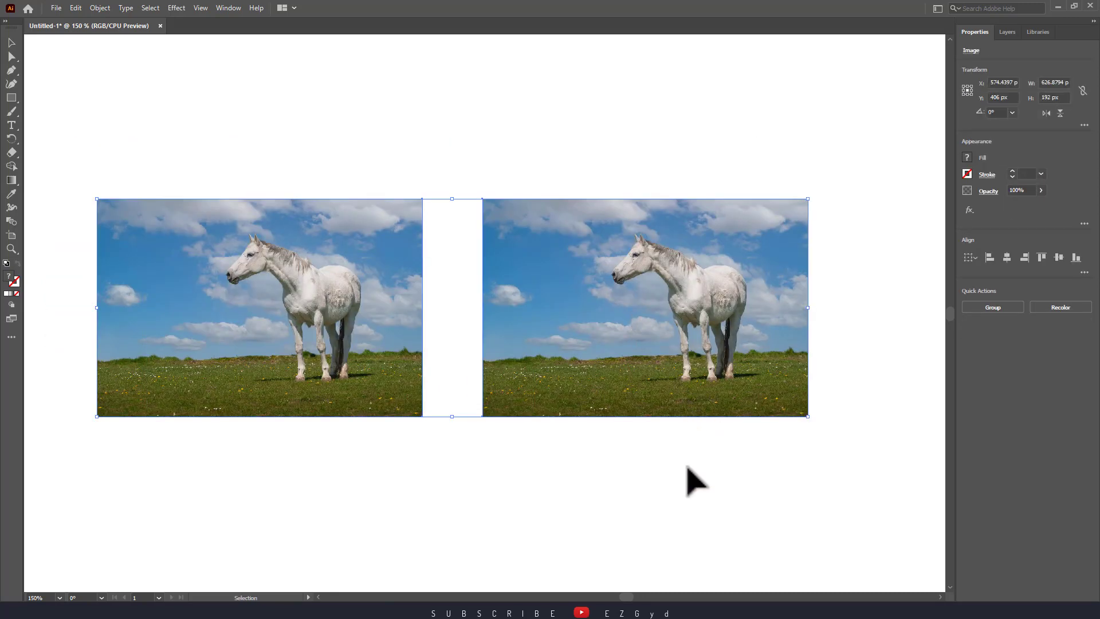
{"action": "left_click", "coordinate": [688, 479]}
{"action": "left_click", "coordinate": [707, 344]}
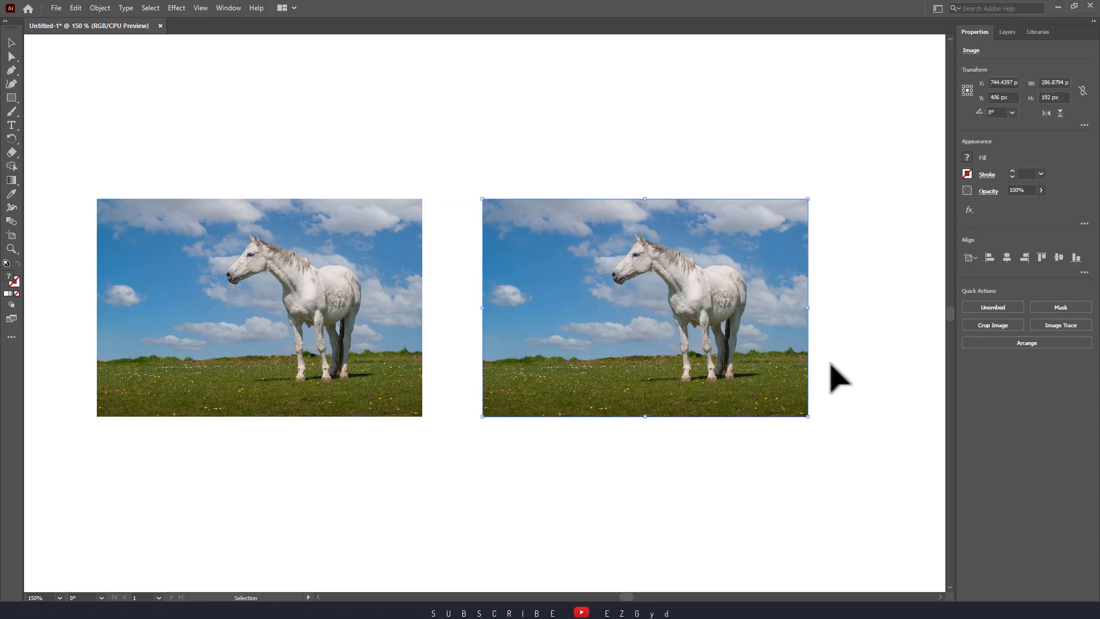
Step: Image Trace the right-hand horse photo with the High Fidelity Photo preset
{"action": "left_click", "coordinate": [1074, 323]}
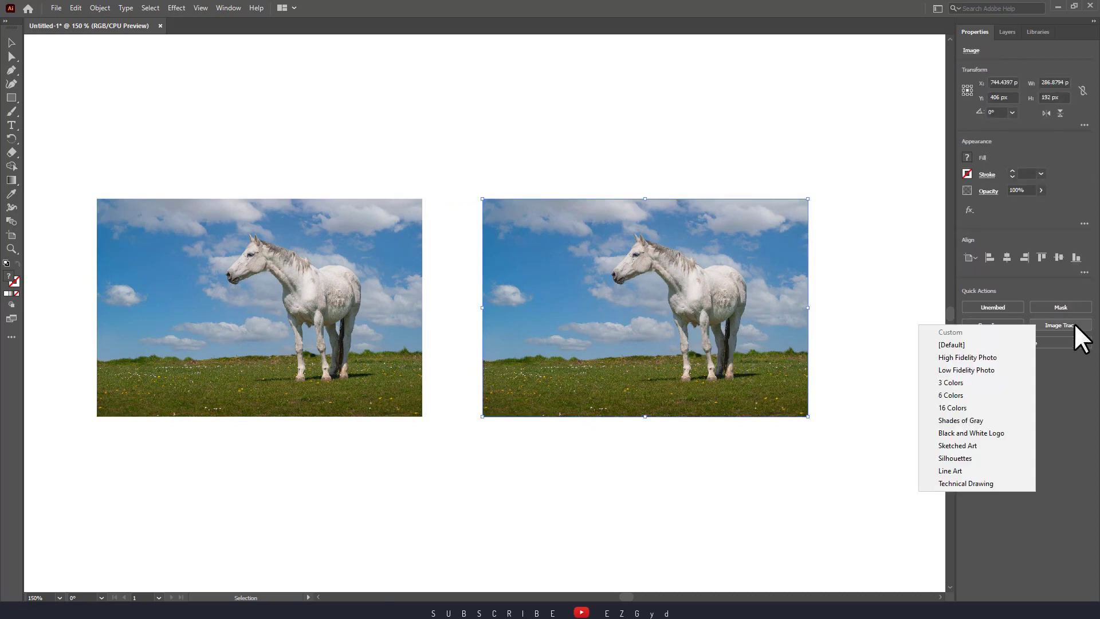
{"action": "left_click", "coordinate": [222, 8]}
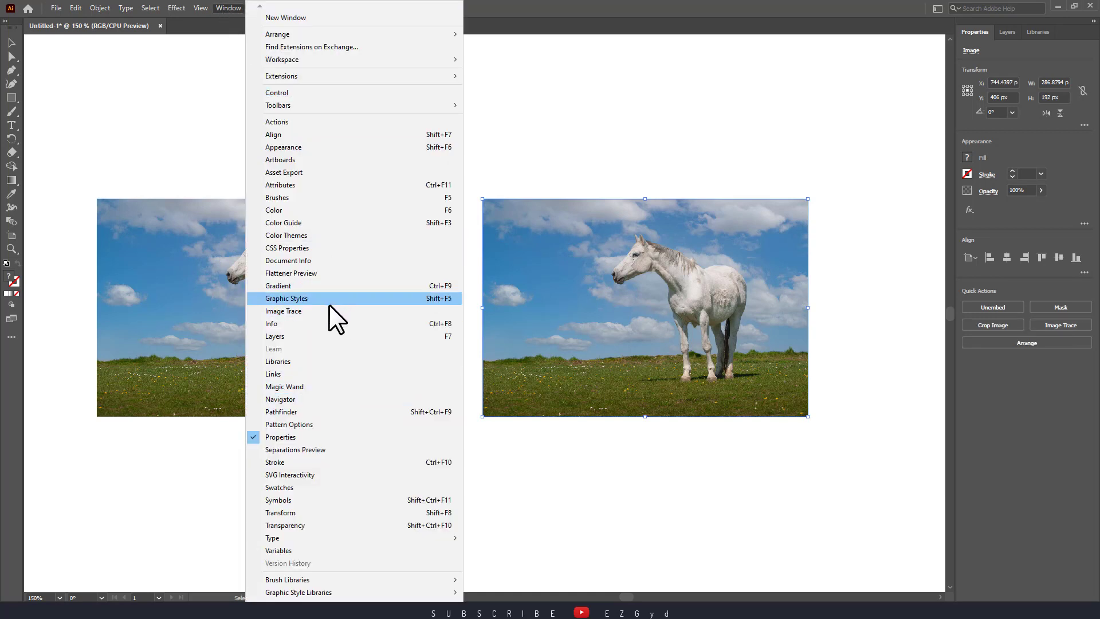
{"action": "left_click", "coordinate": [653, 342]}
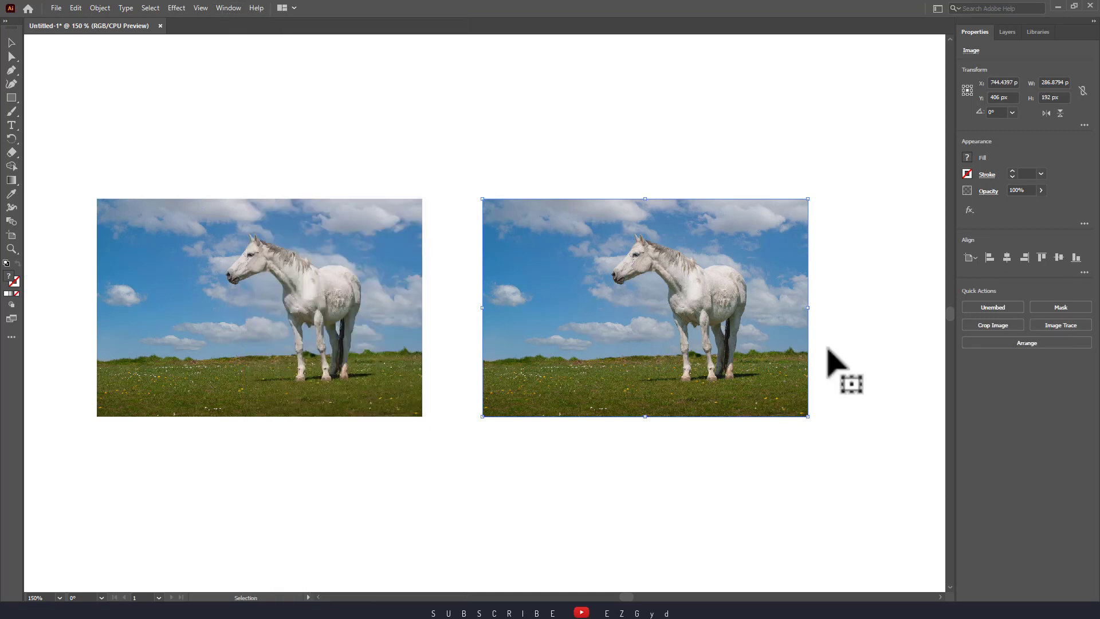
{"action": "left_click", "coordinate": [1047, 324]}
{"action": "left_click", "coordinate": [1004, 357]}
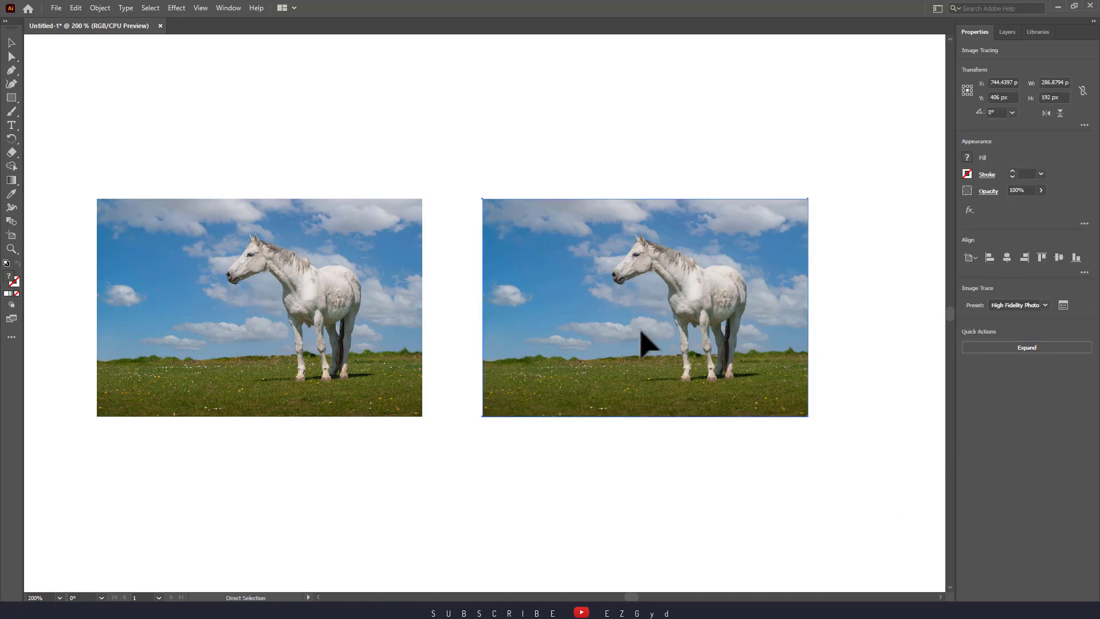
{"action": "key", "text": "ctrl+plus"}
{"action": "key", "text": "ctrl+plus"}
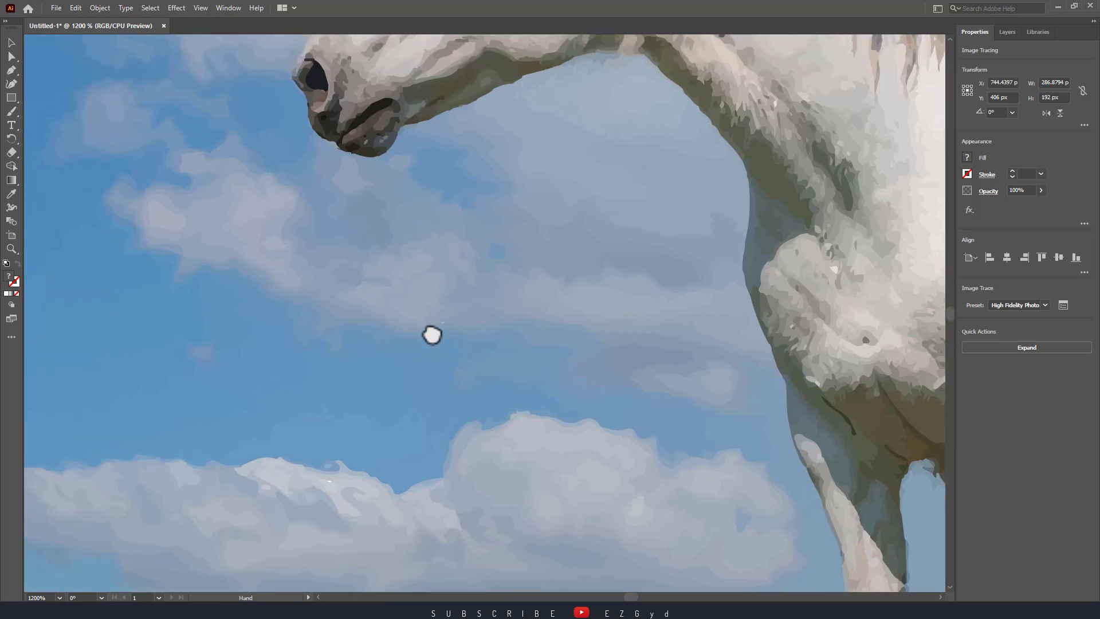
{"action": "left_click_drag", "start_coordinate": [389, 325], "coordinate": [338, 295]}
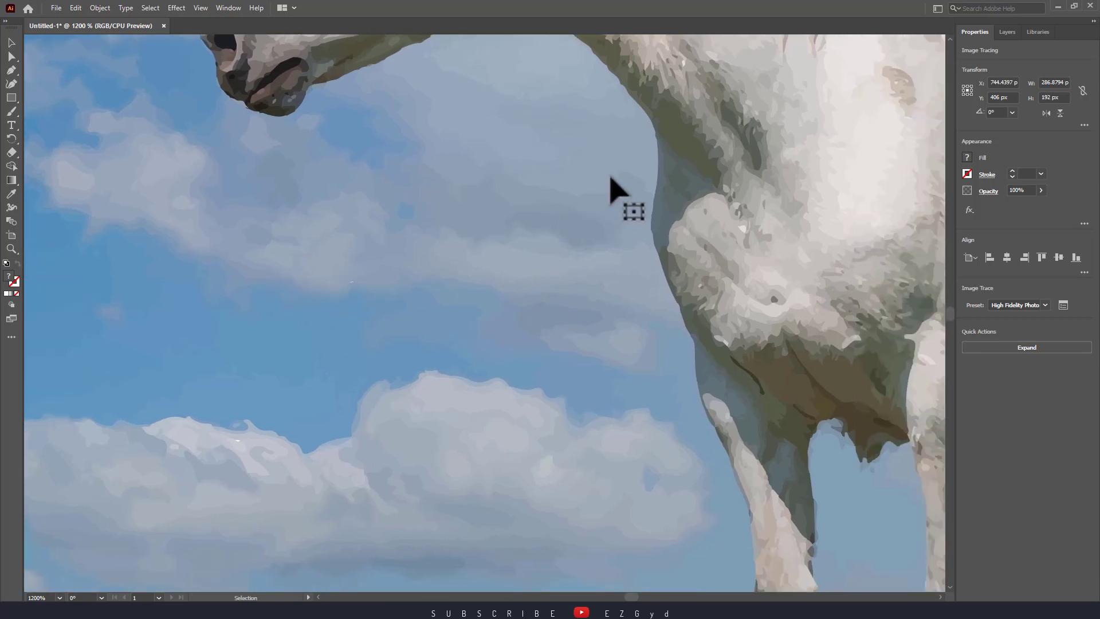
{"action": "left_click_drag", "start_coordinate": [432, 295], "coordinate": [713, 343]}
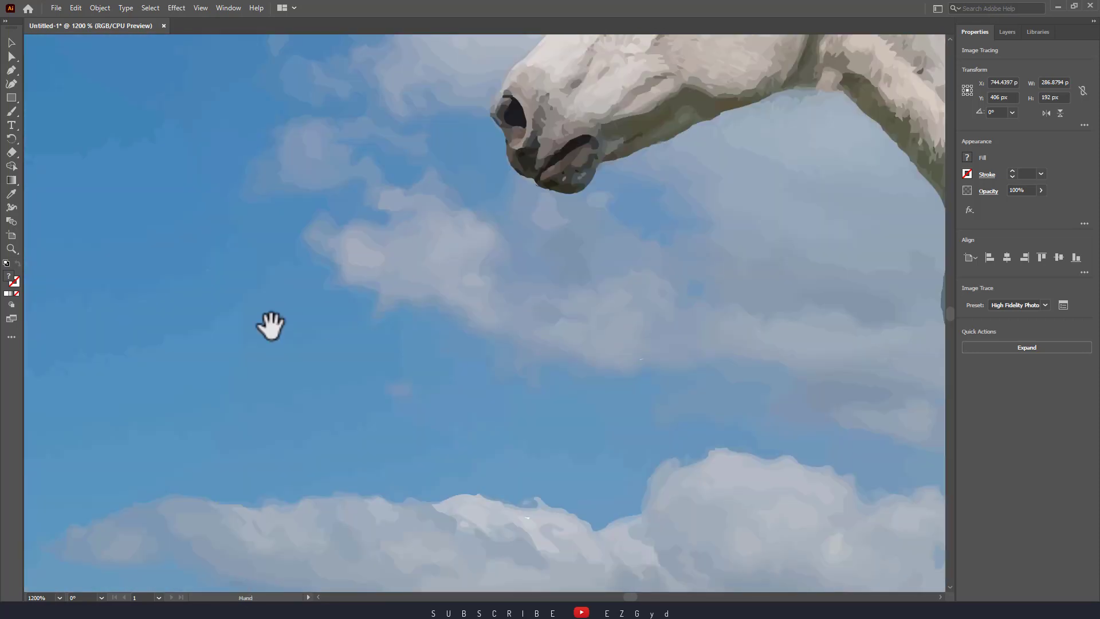
{"action": "left_click_drag", "start_coordinate": [270, 325], "coordinate": [434, 368]}
{"action": "mouse_move", "coordinate": [238, 358]}
{"action": "left_mouse_down"}
{"action": "mouse_move", "coordinate": [312, 386]}
{"action": "mouse_move", "coordinate": [703, 304]}
{"action": "left_mouse_up"}
{"action": "left_click_drag", "start_coordinate": [272, 401], "coordinate": [597, 429]}
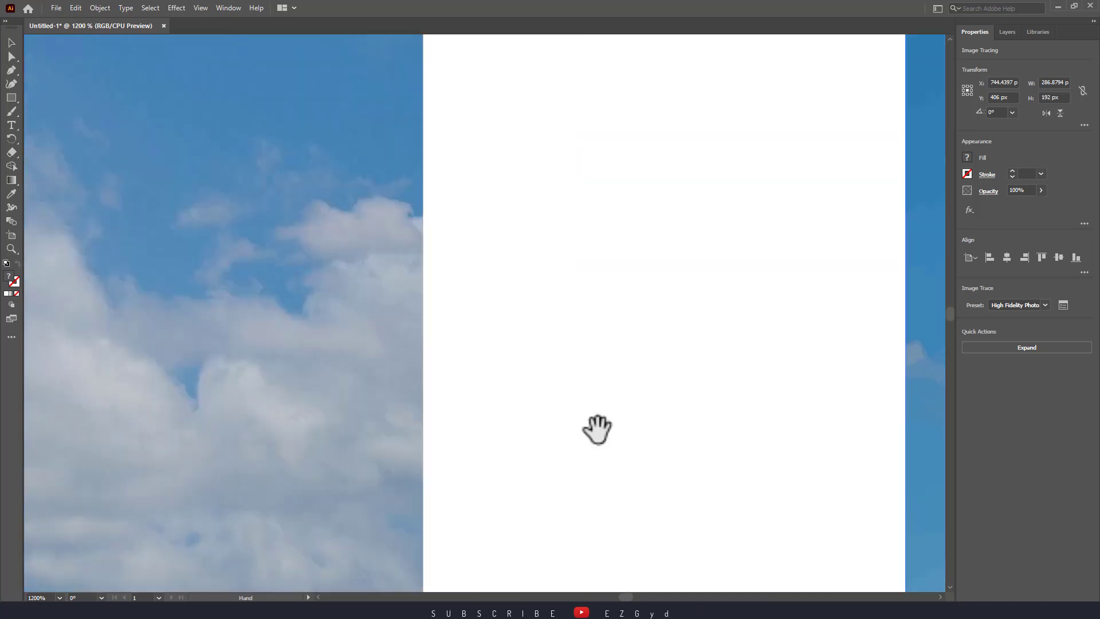
{"action": "mouse_move", "coordinate": [57, 391]}
{"action": "left_mouse_down"}
{"action": "mouse_move", "coordinate": [314, 391]}
{"action": "mouse_move", "coordinate": [682, 317]}
{"action": "left_mouse_up"}
{"action": "left_click_drag", "start_coordinate": [442, 373], "coordinate": [600, 367]}
{"action": "mouse_move", "coordinate": [319, 405]}
{"action": "left_mouse_down"}
{"action": "mouse_move", "coordinate": [609, 396]}
{"action": "mouse_move", "coordinate": [470, 401]}
{"action": "left_mouse_up"}
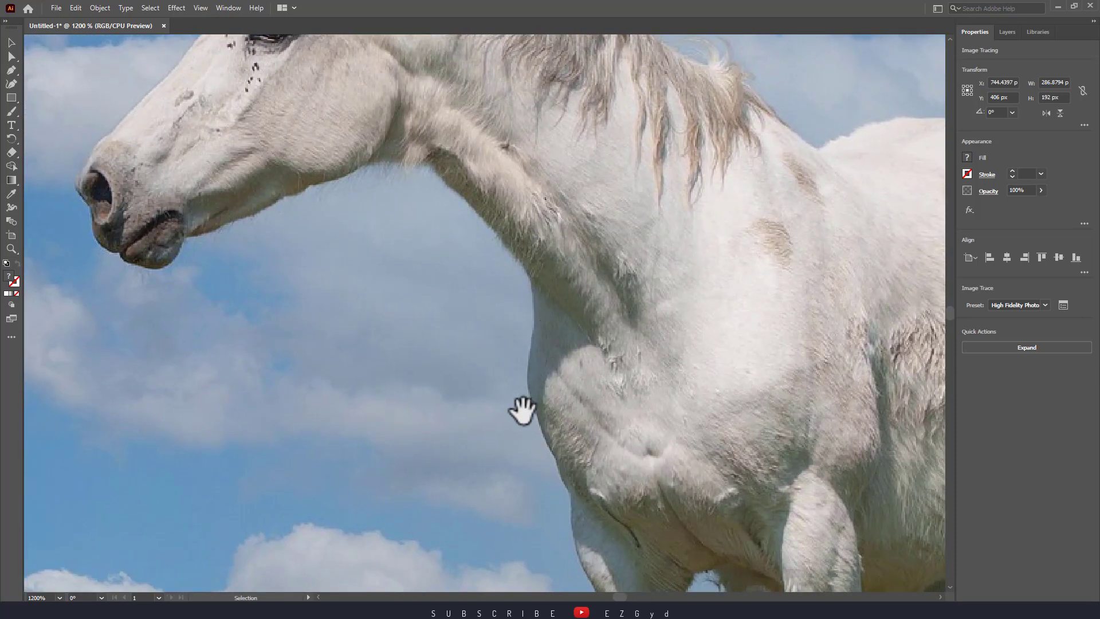
{"action": "key", "text": "ctrl+plus"}
{"action": "key", "text": "ctrl+plus"}
{"action": "key", "text": "ctrl+plus"}
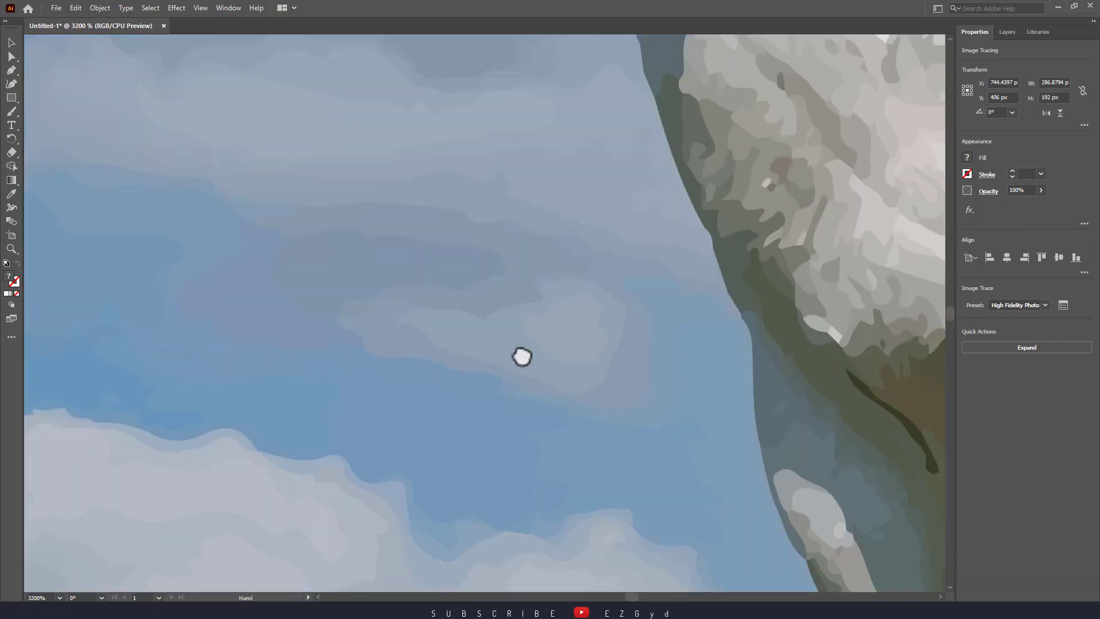
{"action": "left_click_drag", "start_coordinate": [521, 356], "coordinate": [476, 344]}
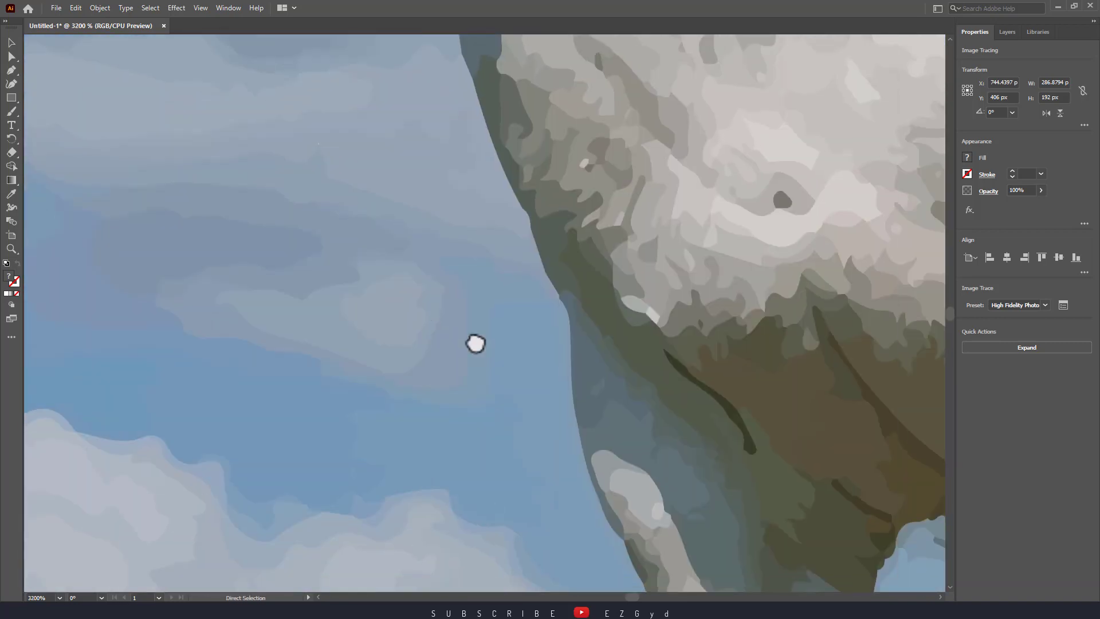
{"action": "key", "text": "ctrl+minus"}
{"action": "key", "text": "ctrl+minus"}
{"action": "key", "text": "ctrl+minus"}
{"action": "key", "text": "ctrl+minus"}
{"action": "key", "text": "ctrl+minus"}
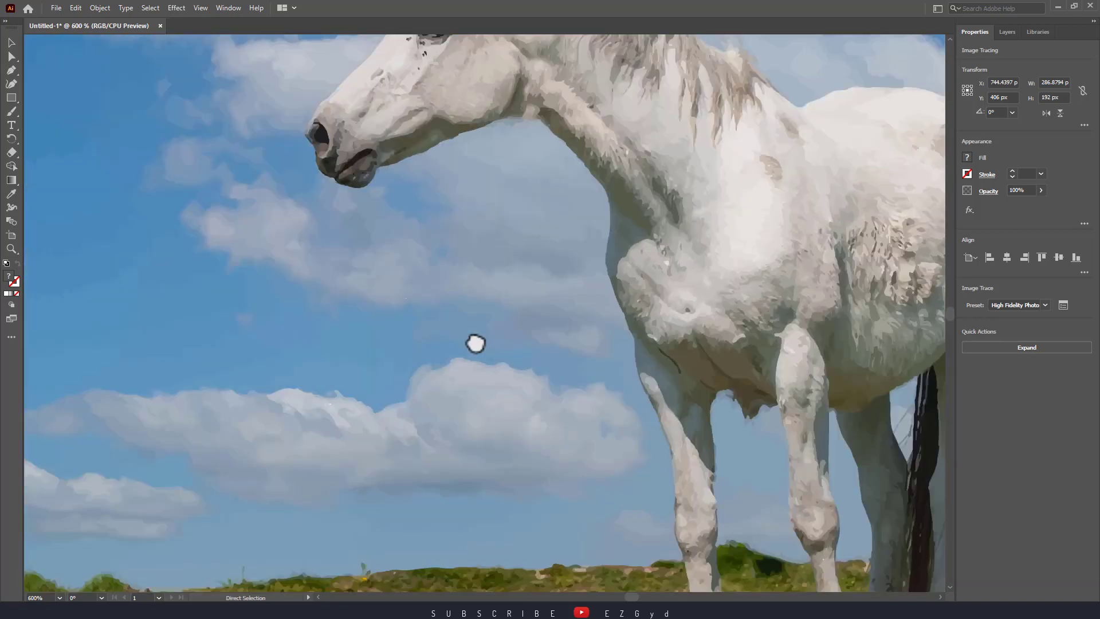
{"action": "key", "text": "ctrl+minus"}
{"action": "key", "text": "ctrl+minus"}
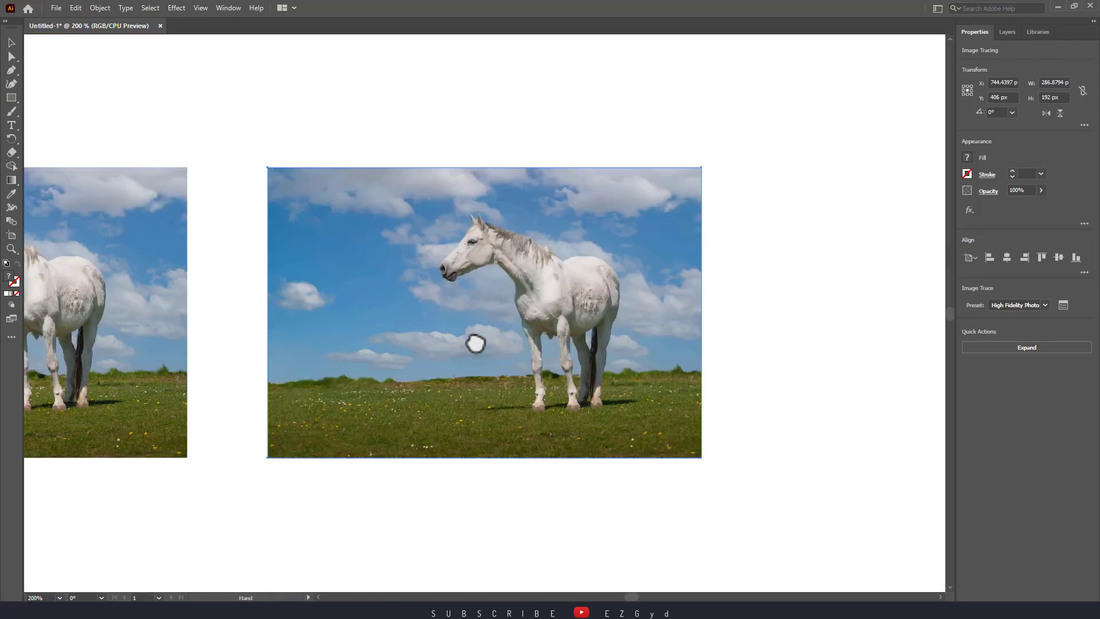
{"action": "left_click_drag", "start_coordinate": [476, 344], "coordinate": [818, 390]}
{"action": "key", "text": "v"}
{"action": "left_click", "coordinate": [416, 395]}
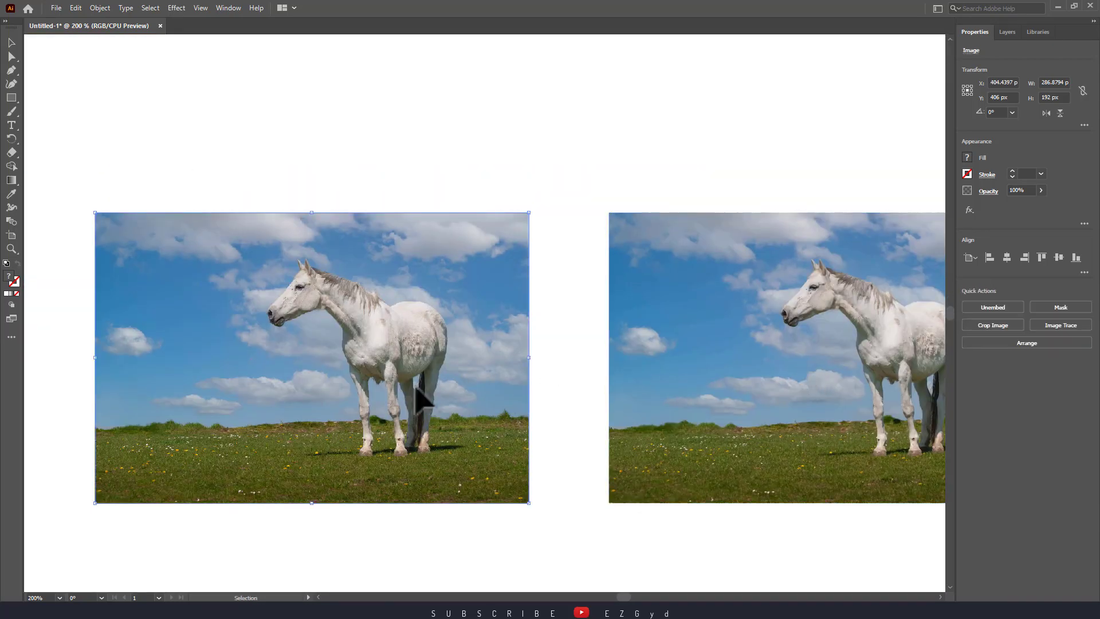
{"action": "key", "text": "ctrl+plus"}
{"action": "key", "text": "ctrl+plus"}
{"action": "key", "text": "ctrl+plus"}
{"action": "key", "text": "ctrl+plus"}
{"action": "key", "text": "ctrl+plus"}
{"action": "key", "text": "ctrl+plus"}
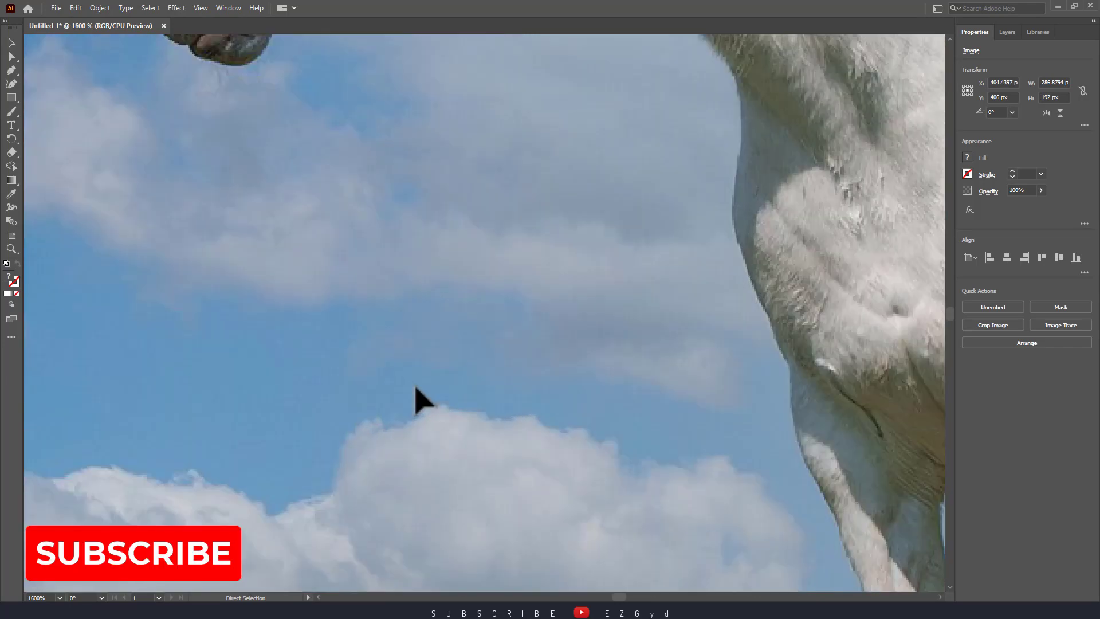
{"action": "key", "text": "ctrl+plus"}
{"action": "left_click_drag", "start_coordinate": [710, 285], "coordinate": [416, 365]}
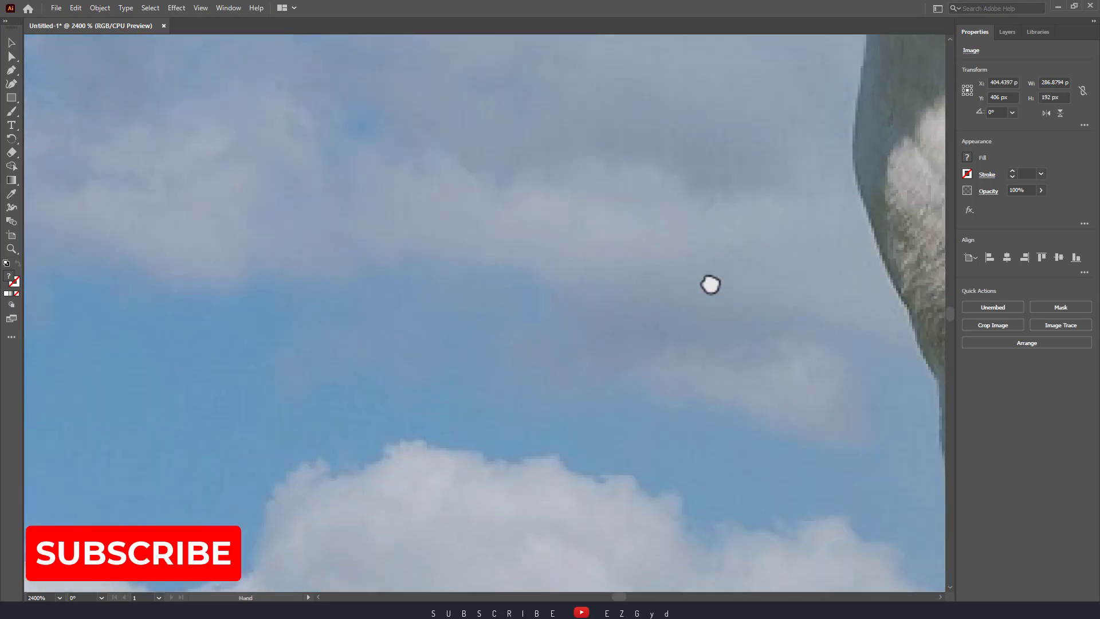
{"action": "key", "text": "v"}
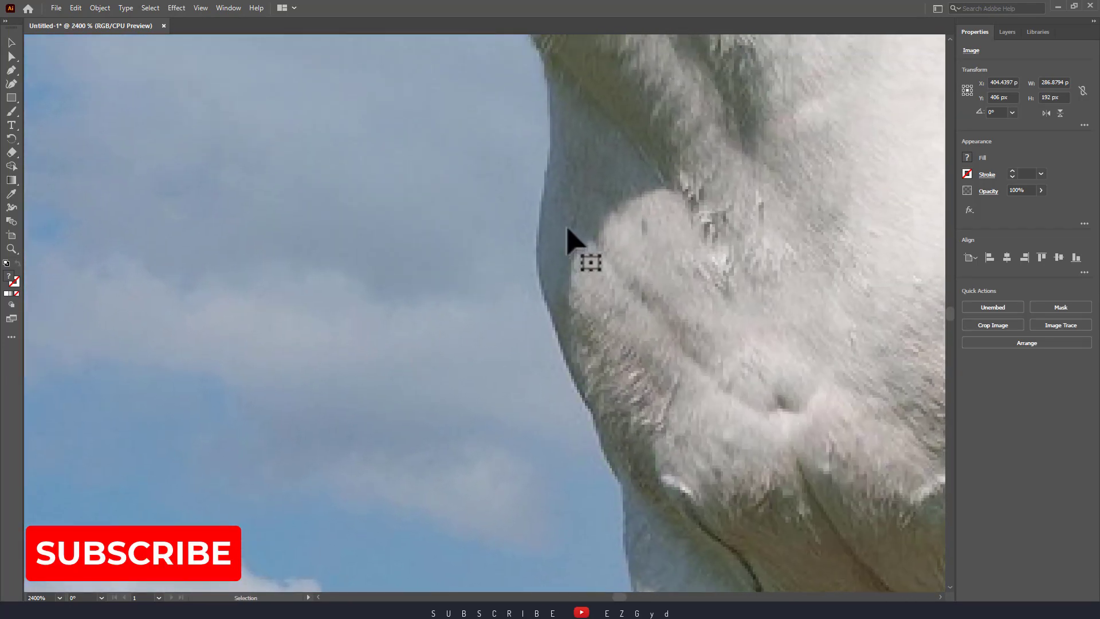
{"action": "key", "text": "h"}
{"action": "left_click_drag", "start_coordinate": [390, 329], "coordinate": [633, 447]}
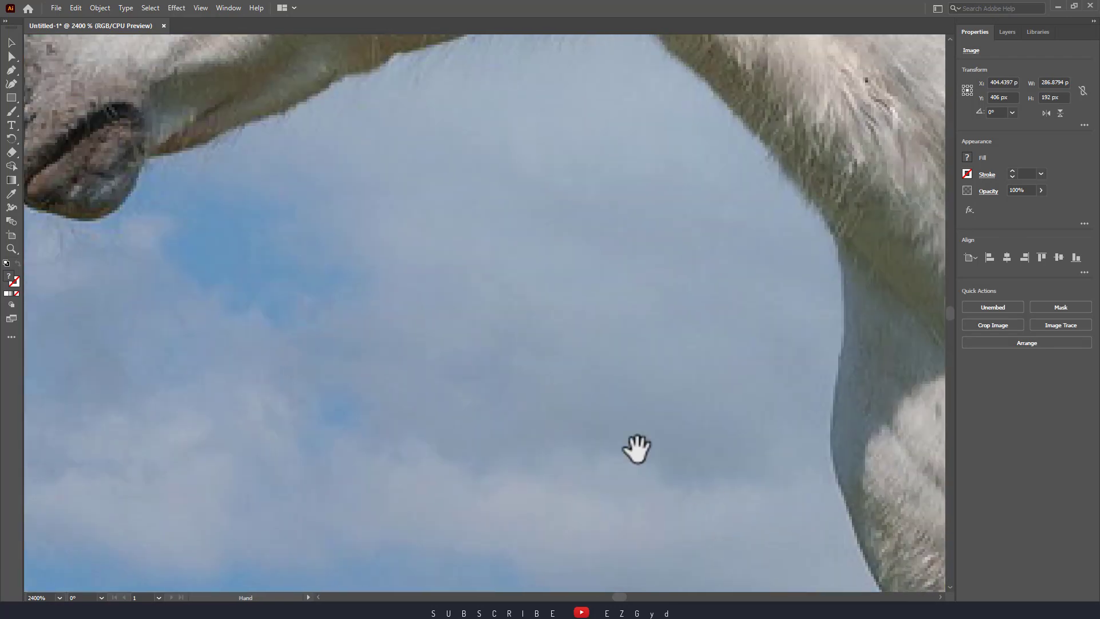
{"action": "mouse_move", "coordinate": [583, 386]}
{"action": "left_mouse_down"}
{"action": "mouse_move", "coordinate": [673, 397]}
{"action": "mouse_move", "coordinate": [670, 407]}
{"action": "left_mouse_up"}
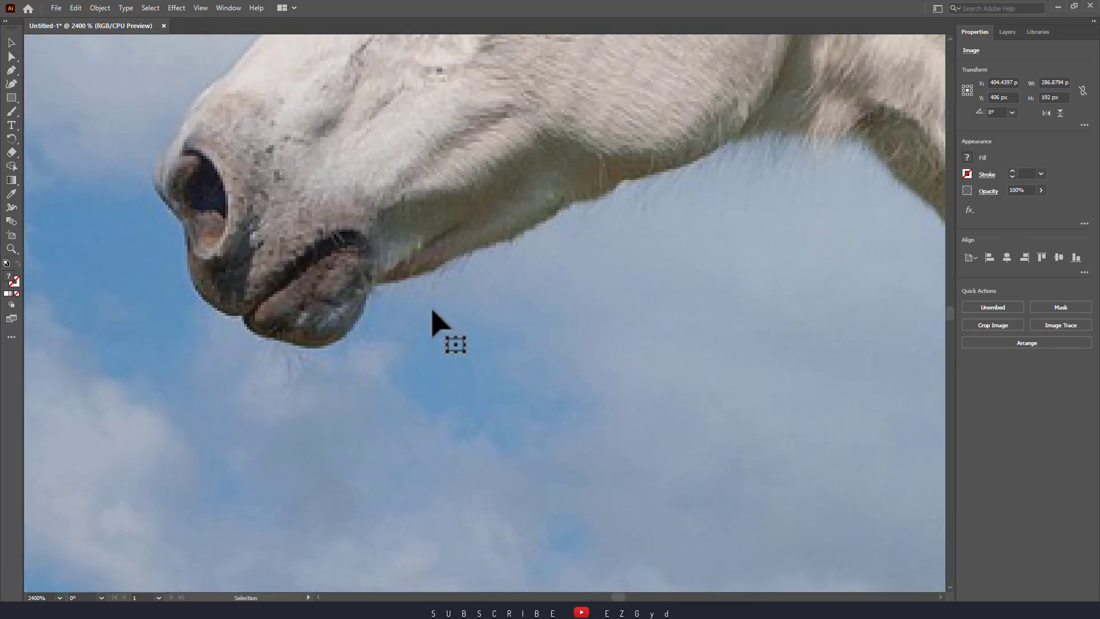
{"action": "left_click_drag", "start_coordinate": [491, 350], "coordinate": [452, 326]}
{"action": "key", "text": "v"}
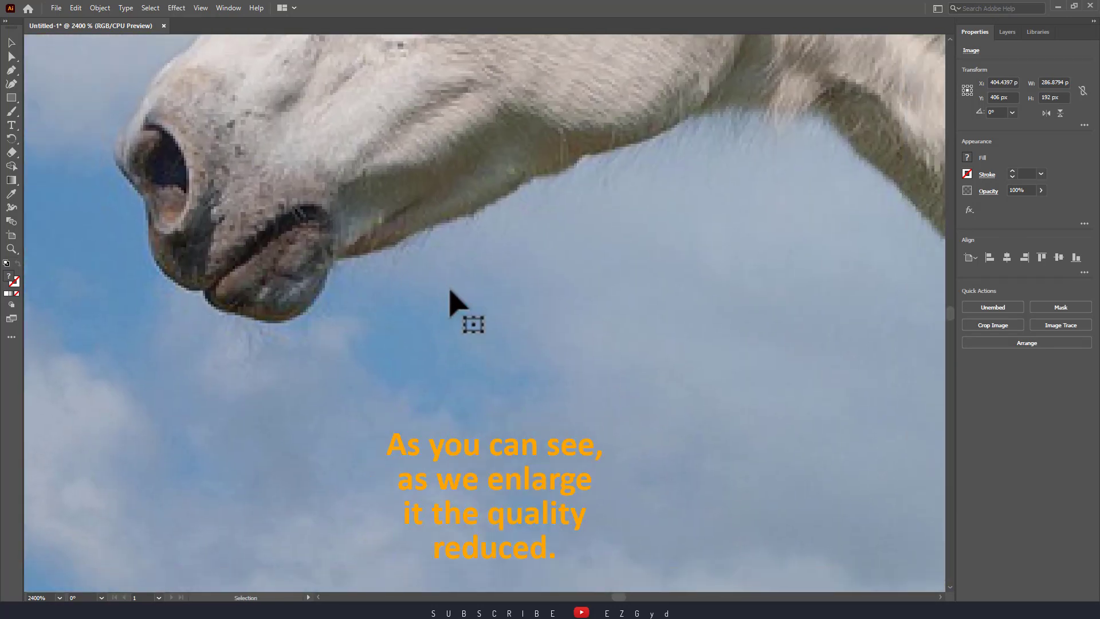
{"action": "key", "text": "ctrl+minus"}
{"action": "key", "text": "ctrl+minus"}
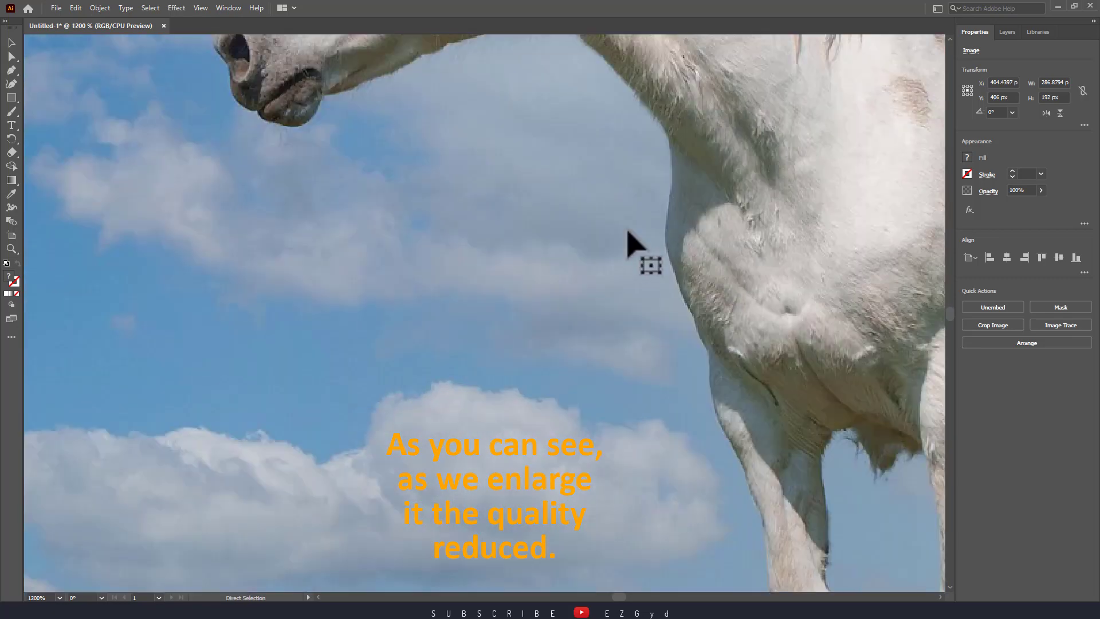
{"action": "key", "text": "ctrl+minus"}
{"action": "key", "text": "ctrl+minus"}
{"action": "key", "text": "ctrl+minus"}
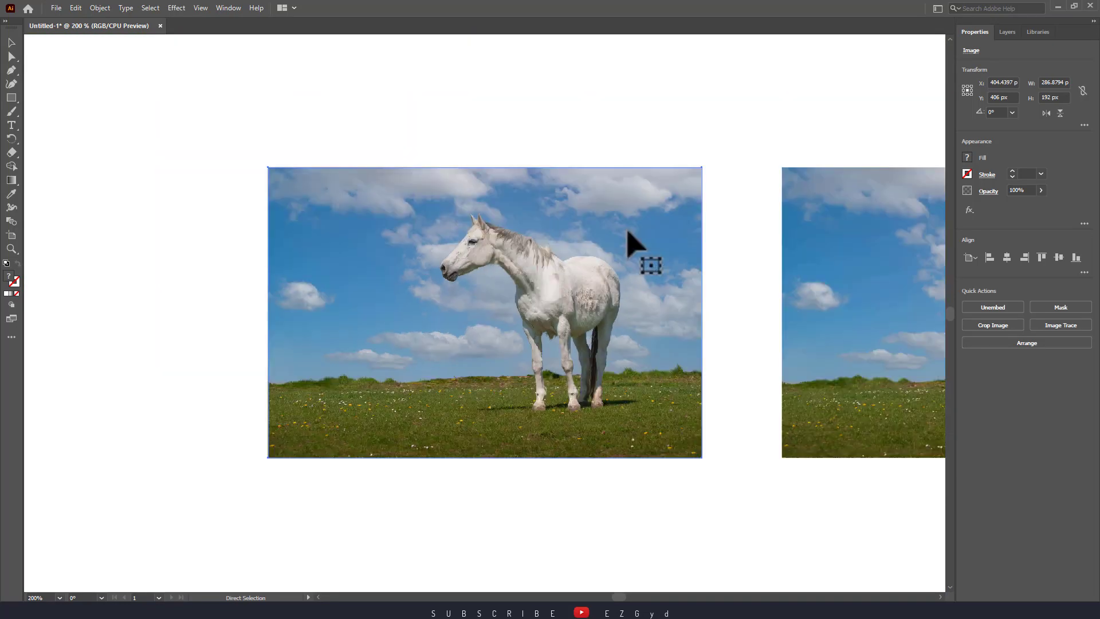
{"action": "left_click_drag", "start_coordinate": [754, 275], "coordinate": [434, 273]}
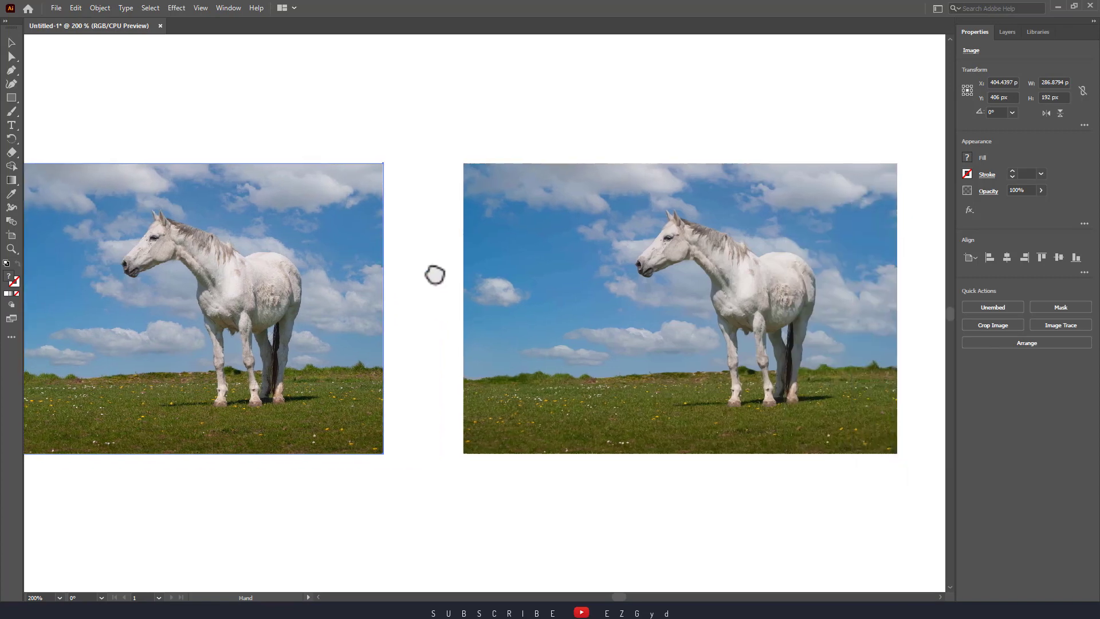
{"action": "left_click", "coordinate": [587, 303]}
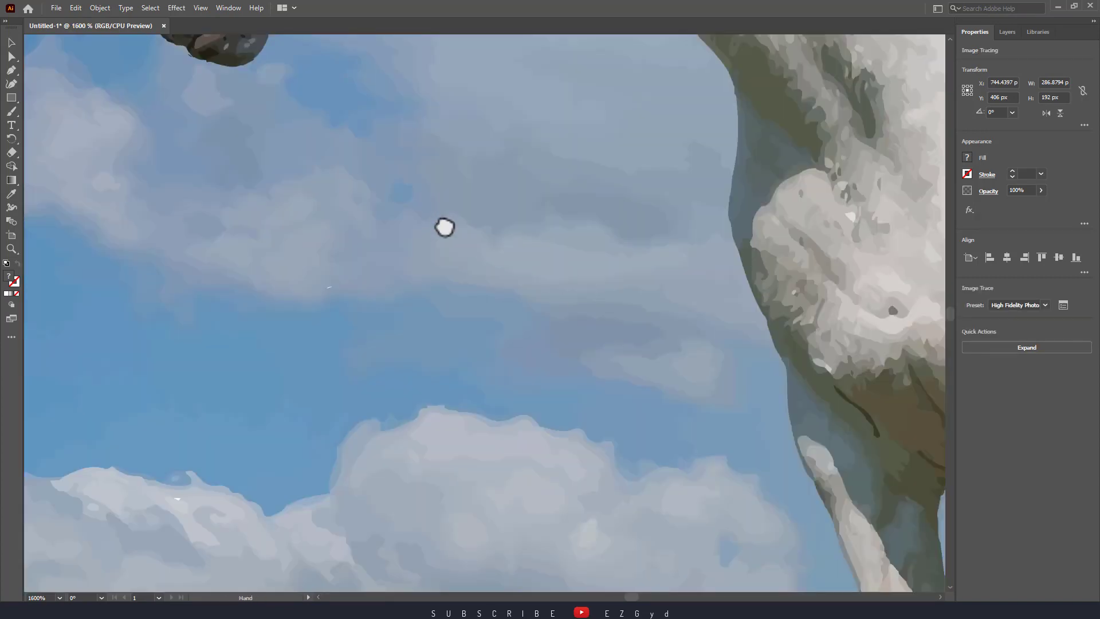
{"action": "left_click_drag", "start_coordinate": [444, 228], "coordinate": [535, 368]}
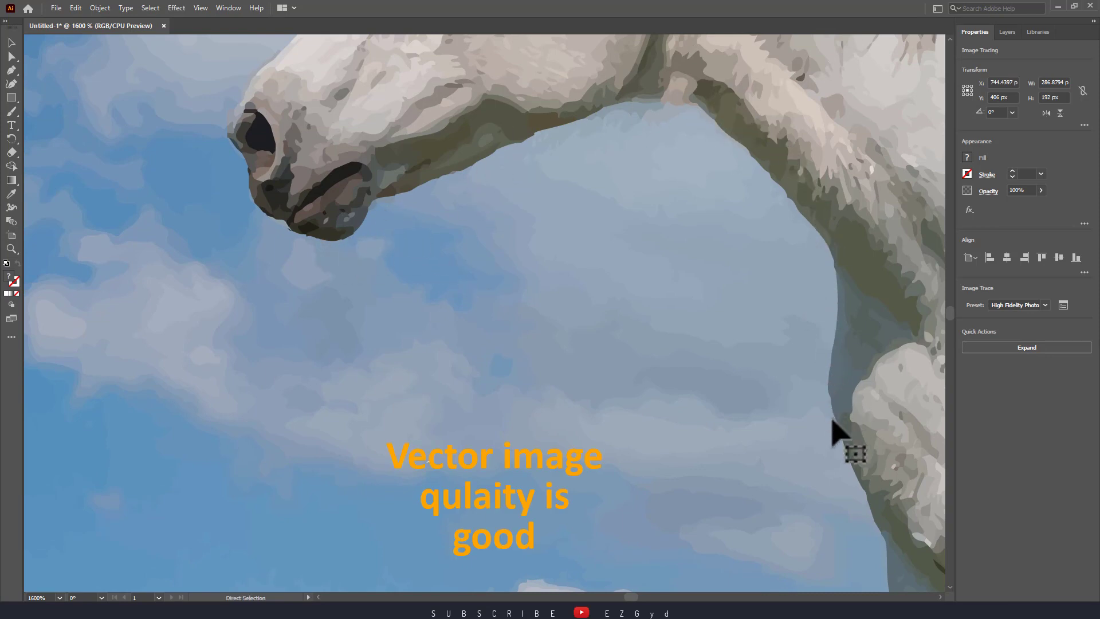
{"action": "key", "text": "ctrl+minus"}
{"action": "key", "text": "ctrl+minus"}
{"action": "key", "text": "ctrl+minus"}
{"action": "key", "text": "ctrl+minus"}
{"action": "key", "text": "ctrl+minus"}
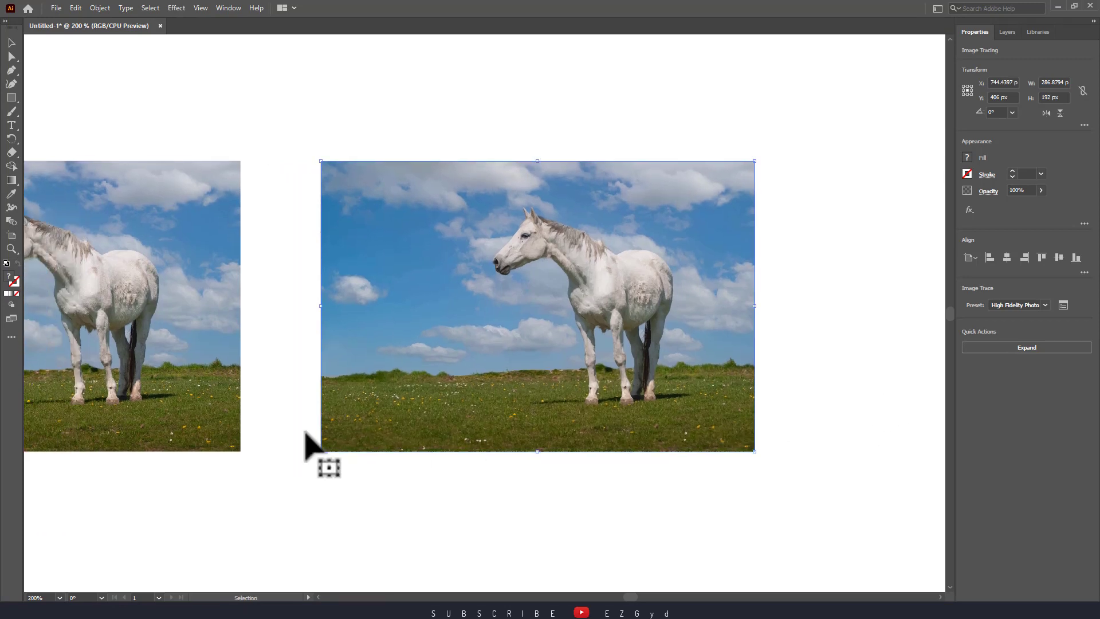
Step: Expand the traced horse into editable vector paths and ungroup them into separate shapes
{"action": "left_click", "coordinate": [203, 373]}
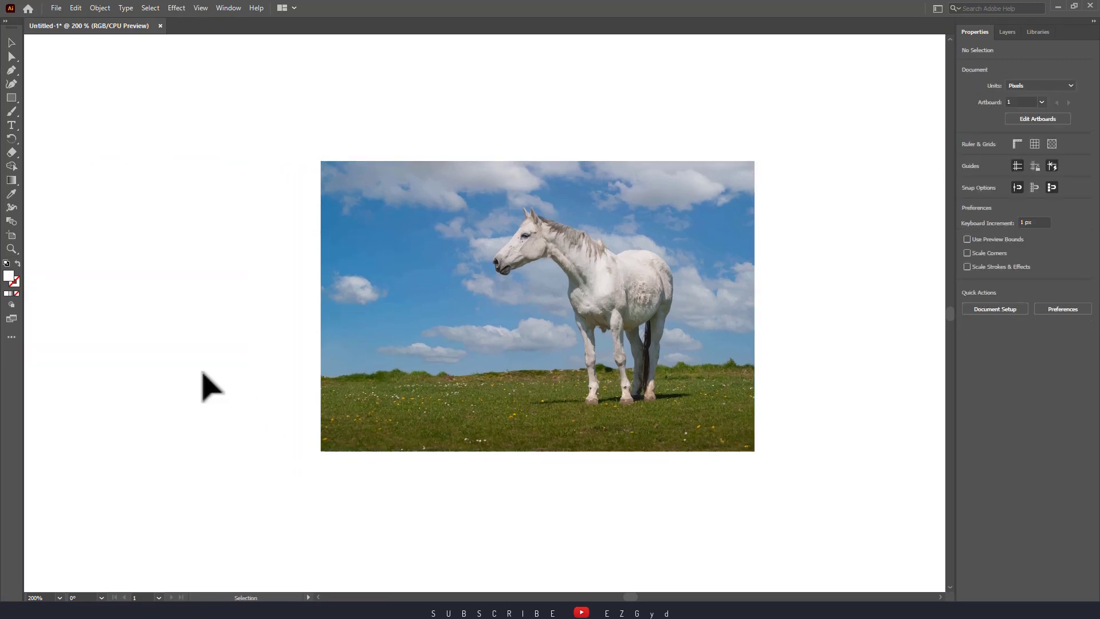
{"action": "left_click", "coordinate": [476, 360]}
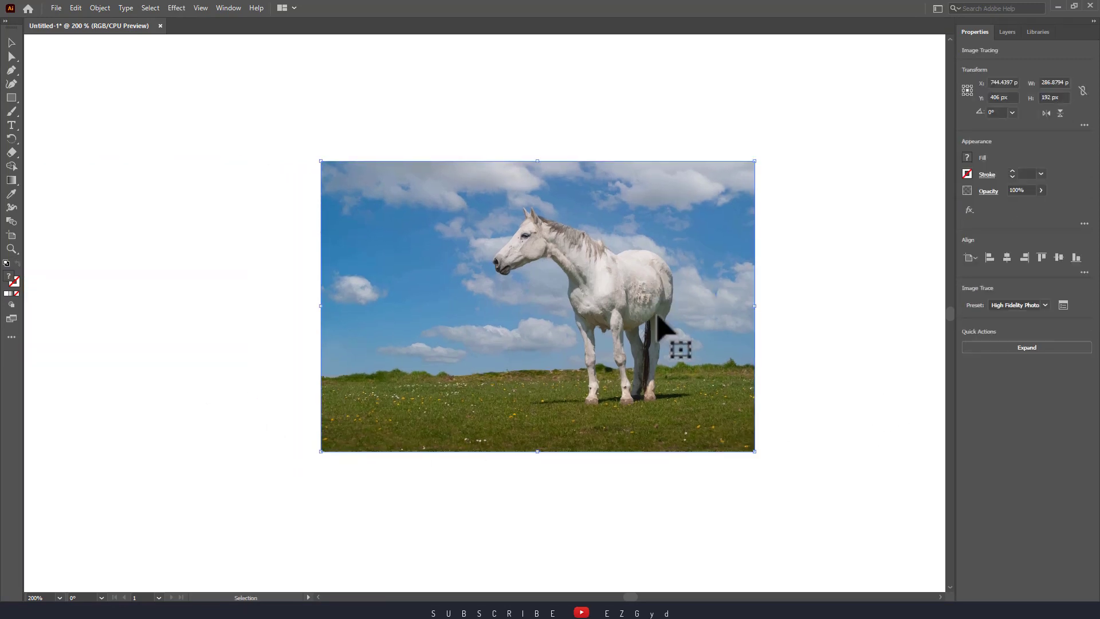
{"action": "left_click", "coordinate": [1051, 347]}
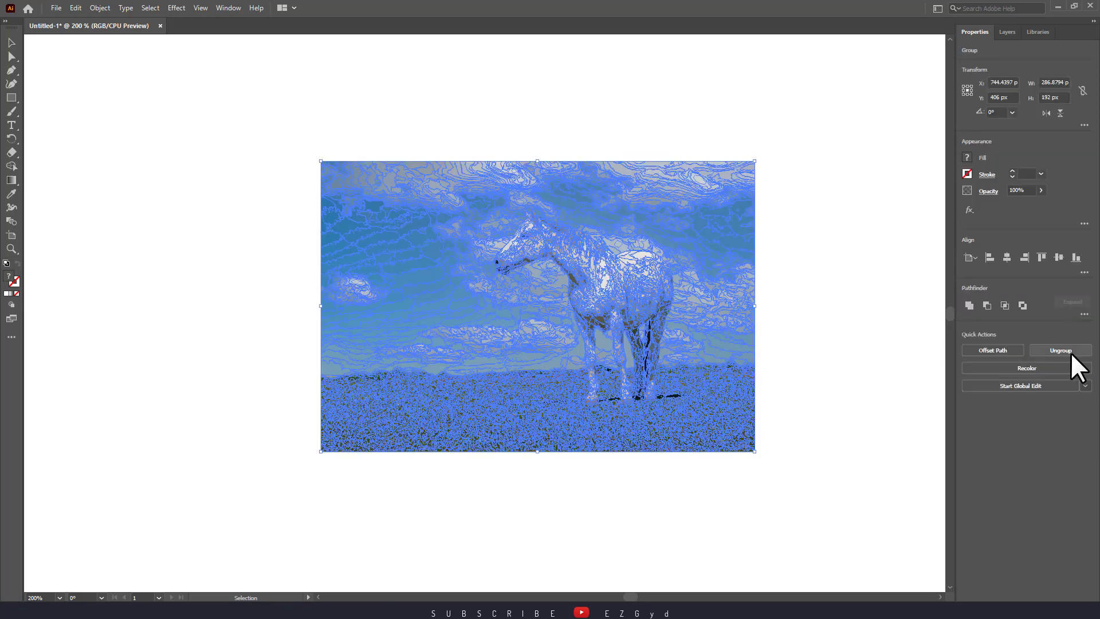
{"action": "left_click", "coordinate": [1061, 351]}
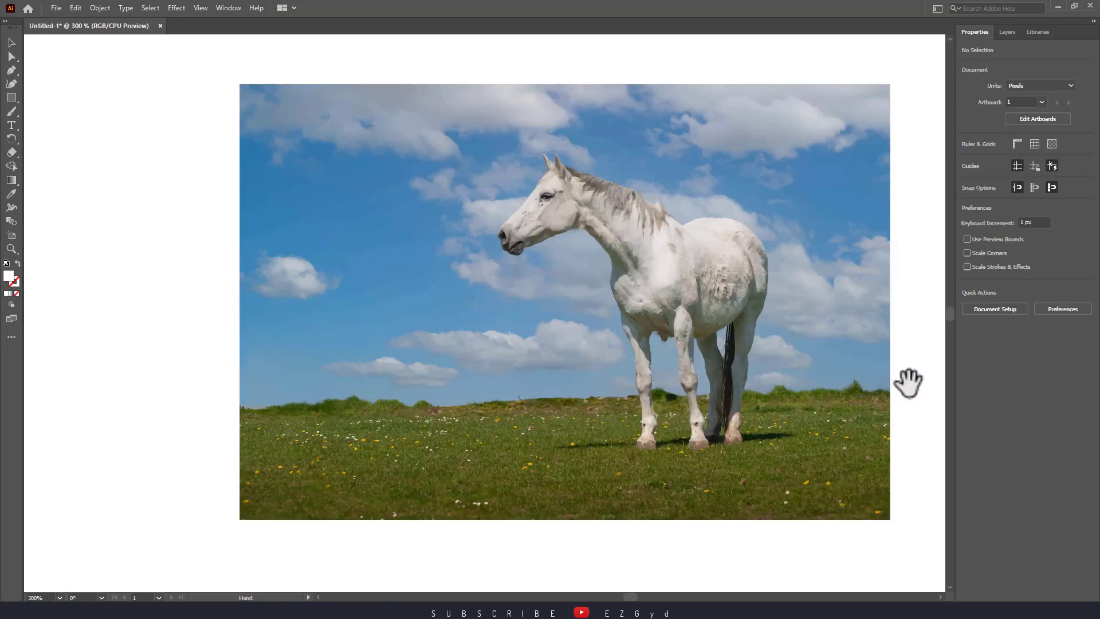
Step: Delete the background sky and grass paths along the left and lower-left of the traced horse
{"action": "left_click_drag", "start_coordinate": [905, 381], "coordinate": [875, 386]}
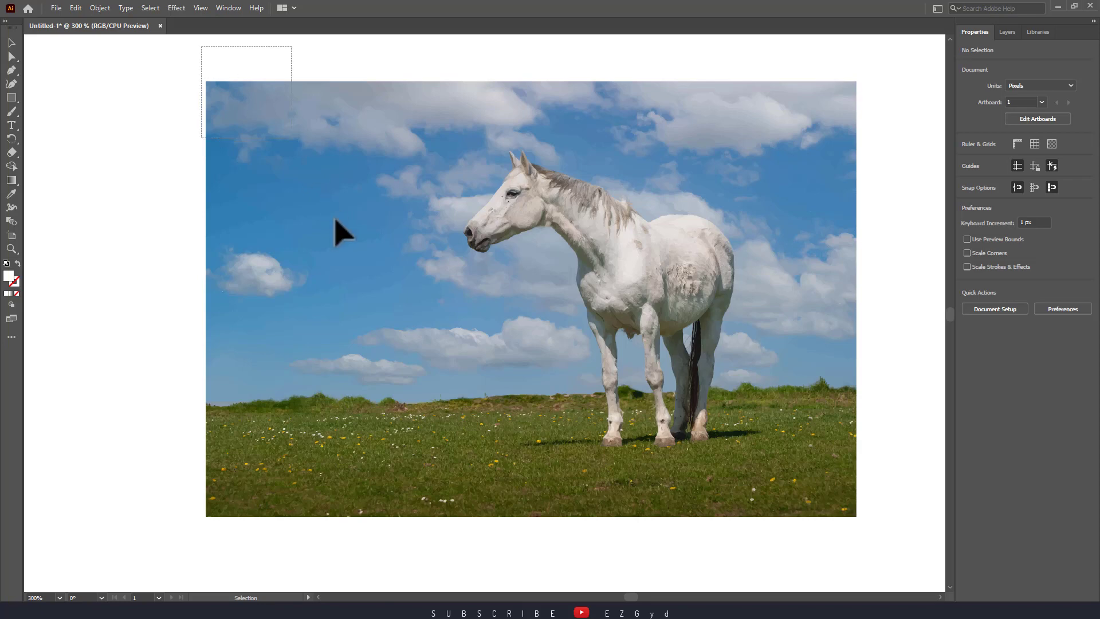
{"action": "mouse_move", "coordinate": [335, 219]}
{"action": "left_mouse_down"}
{"action": "mouse_move", "coordinate": [436, 457]}
{"action": "mouse_move", "coordinate": [443, 524]}
{"action": "left_mouse_up"}
{"action": "key", "text": "Delete"}
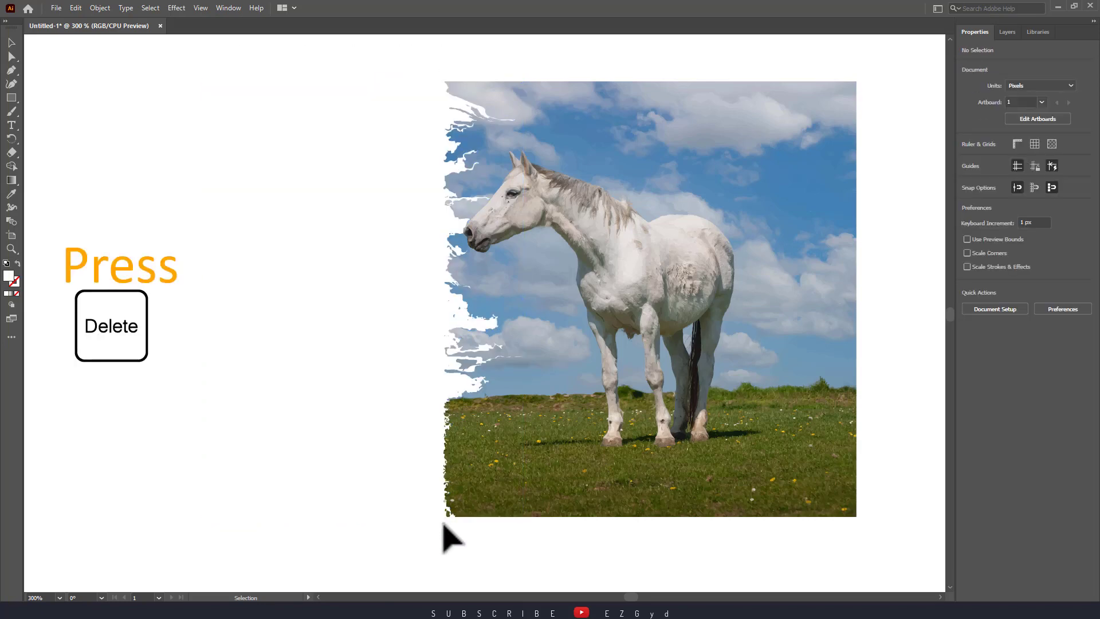
{"action": "left_click_drag", "start_coordinate": [412, 326], "coordinate": [539, 569]}
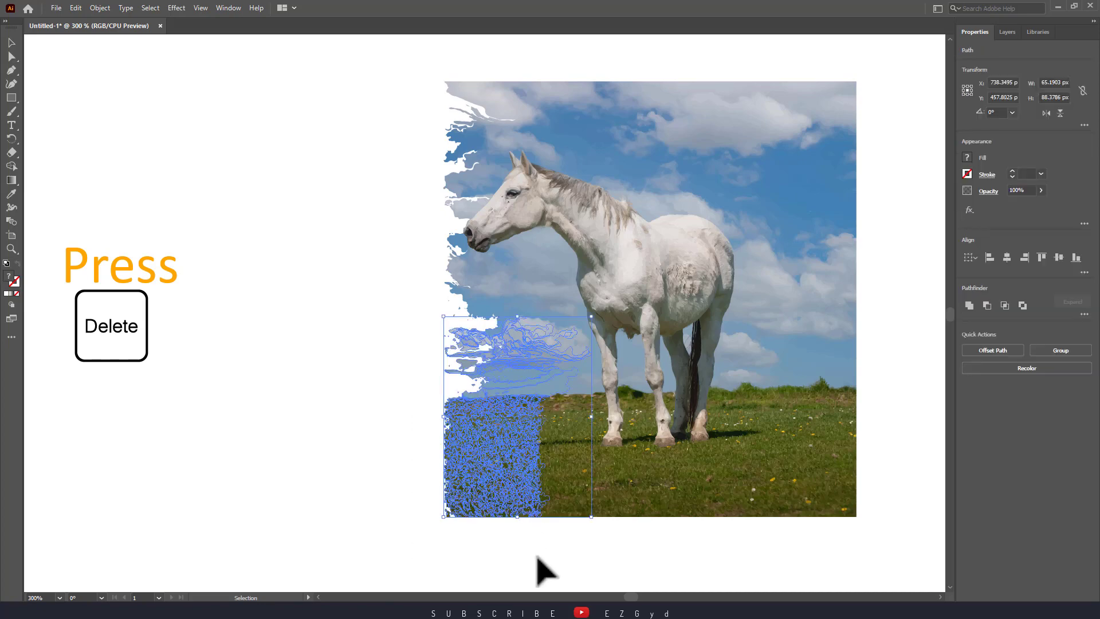
{"action": "key", "text": "Delete"}
Step: Delete the sky paths at the top-right and the strip of background paths on the right
{"action": "left_click_drag", "start_coordinate": [401, 393], "coordinate": [337, 401]}
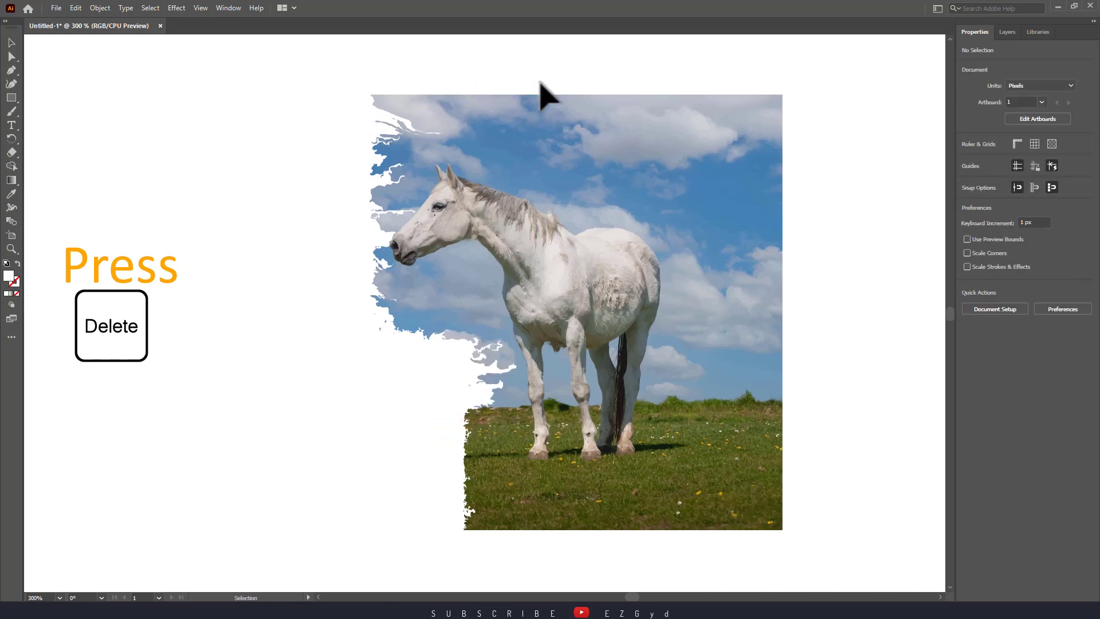
{"action": "left_click_drag", "start_coordinate": [541, 83], "coordinate": [877, 172]}
{"action": "key", "text": "Delete"}
{"action": "scroll", "coordinate": [802, 344], "scroll_direction": "down", "scroll_amount": 2}
{"action": "left_click_drag", "start_coordinate": [733, 103], "coordinate": [800, 535]}
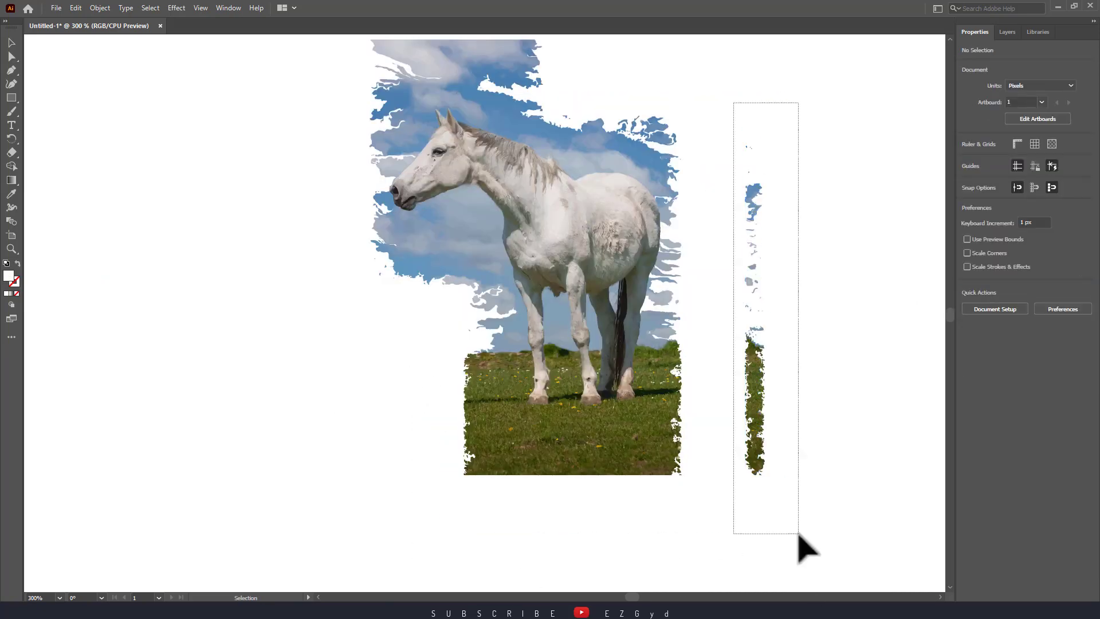
{"action": "key", "text": "Delete"}
{"action": "scroll", "coordinate": [627, 209], "scroll_direction": "up", "scroll_amount": 2}
{"action": "left_click_drag", "start_coordinate": [651, 221], "coordinate": [705, 294]}
Step: Delete stray sky fragments around the horse's muzzle, nostril and forehead
{"action": "key", "text": "Delete"}
{"action": "left_click", "coordinate": [453, 309]}
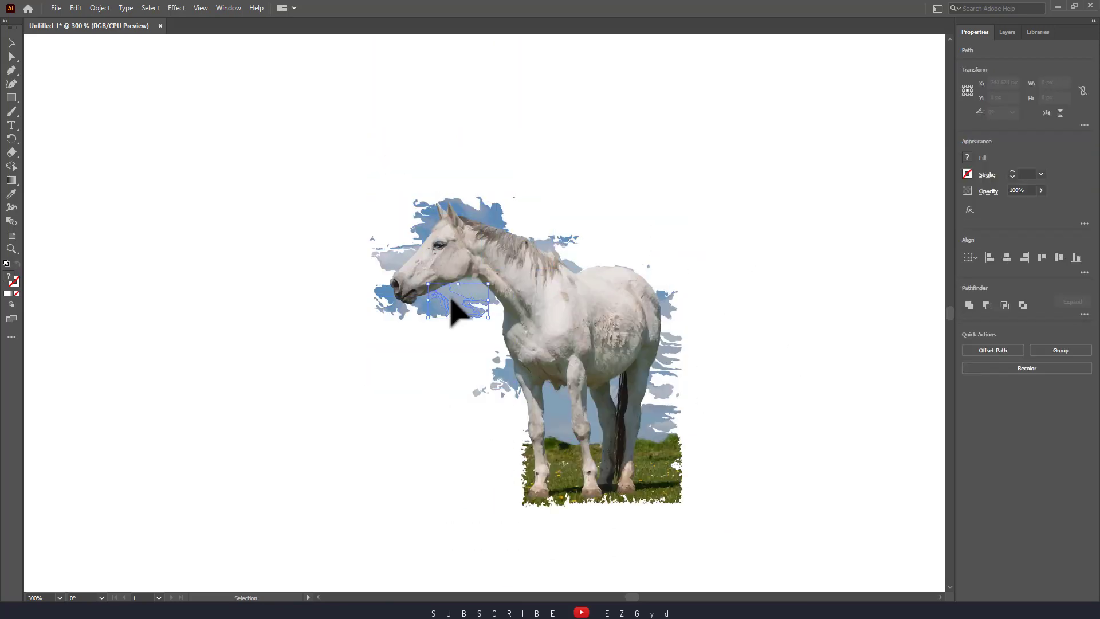
{"action": "key", "text": "Delete"}
{"action": "key", "text": "ctrl+plus"}
{"action": "key", "text": "ctrl+plus"}
{"action": "key", "text": "ctrl+plus"}
{"action": "left_click", "coordinate": [429, 184]}
{"action": "key", "text": "Delete"}
{"action": "key", "text": "Delete"}
{"action": "left_click_drag", "start_coordinate": [393, 334], "coordinate": [295, 325]}
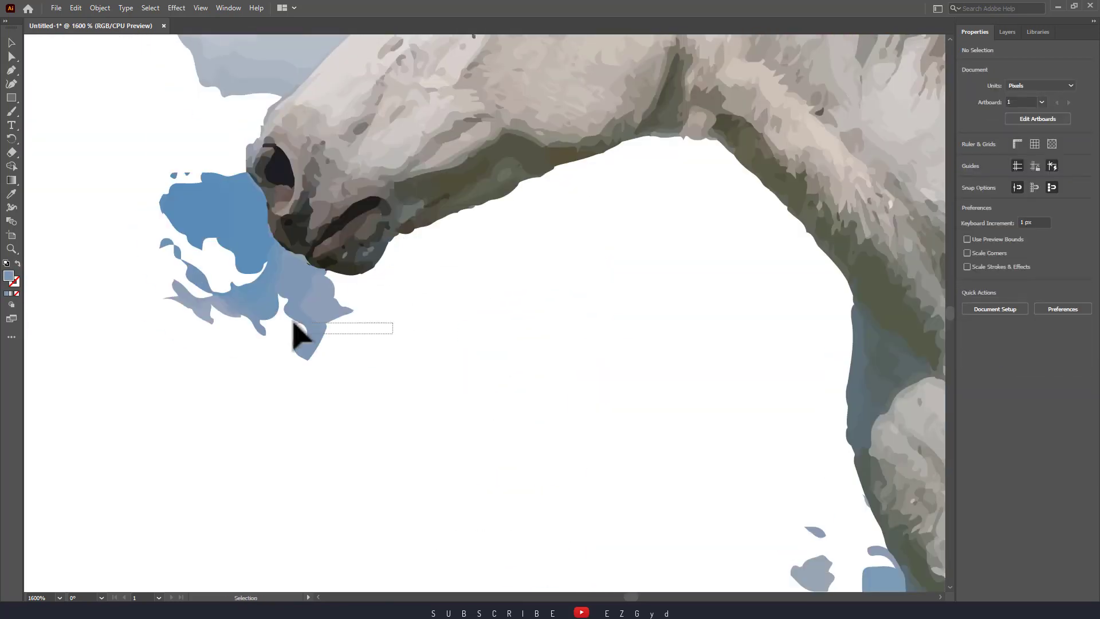
{"action": "key", "text": "Delete"}
{"action": "key", "text": "ctrl+minus"}
{"action": "key", "text": "ctrl+minus"}
{"action": "key", "text": "ctrl+plus"}
{"action": "key", "text": "ctrl+plus"}
{"action": "left_click", "coordinate": [395, 398]}
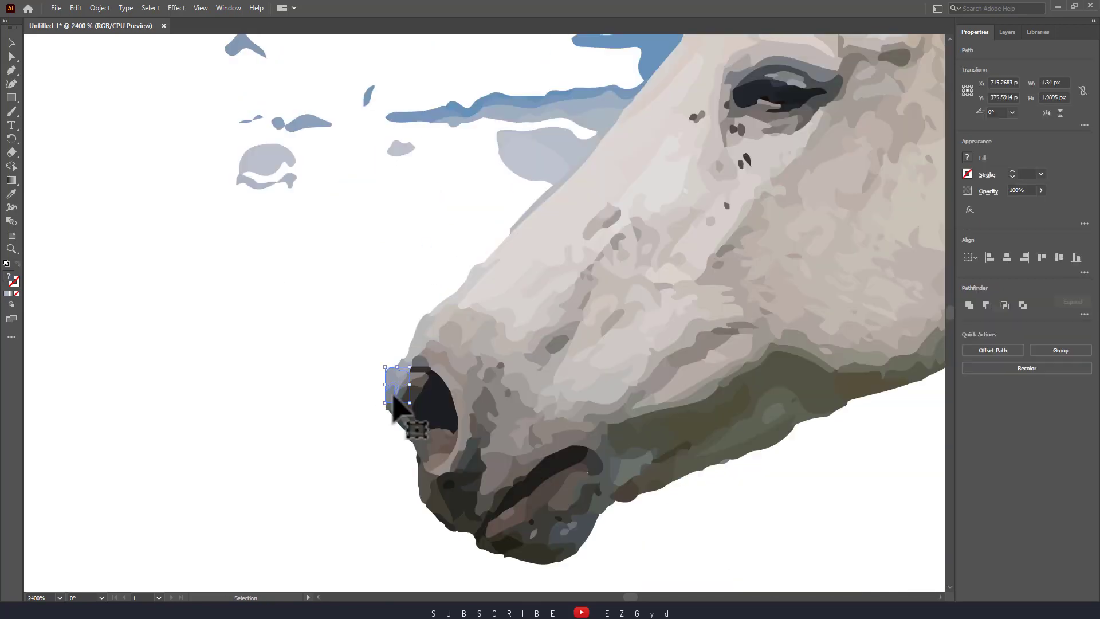
{"action": "key", "text": "Delete"}
{"action": "key", "text": "ctrl+minus"}
{"action": "key", "text": "ctrl+minus"}
{"action": "key", "text": "ctrl+minus"}
{"action": "key", "text": "ctrl+plus"}
{"action": "key", "text": "ctrl+plus"}
{"action": "key", "text": "ctrl+plus"}
{"action": "key", "text": "ctrl+plus"}
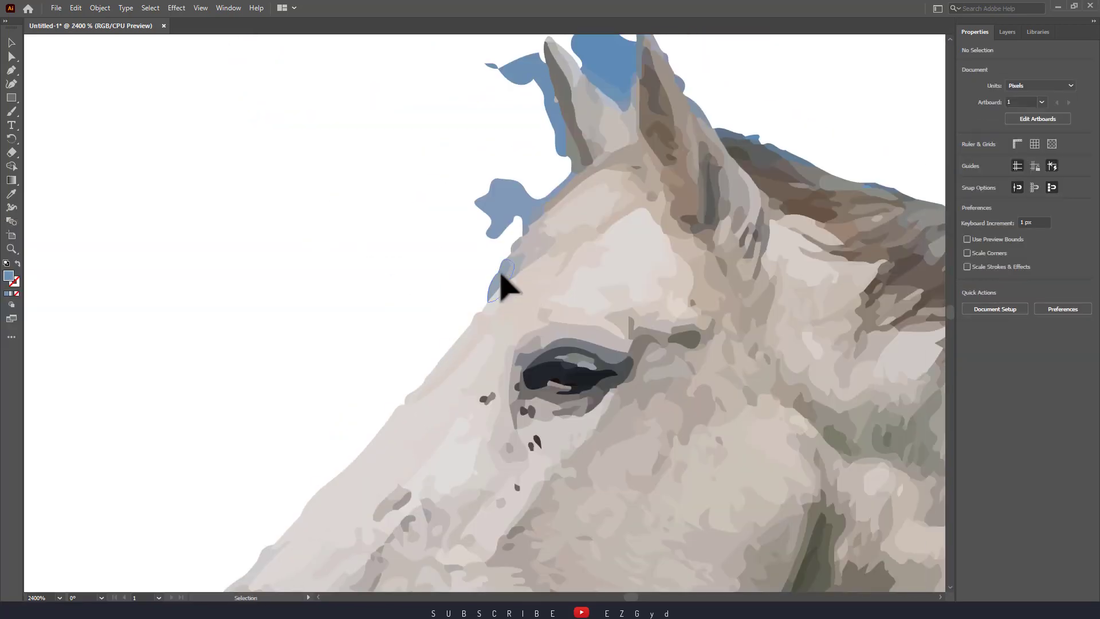
{"action": "key", "text": "Delete"}
{"action": "key", "text": "ctrl+minus"}
{"action": "key", "text": "ctrl+plus"}
{"action": "key", "text": "ctrl+plus"}
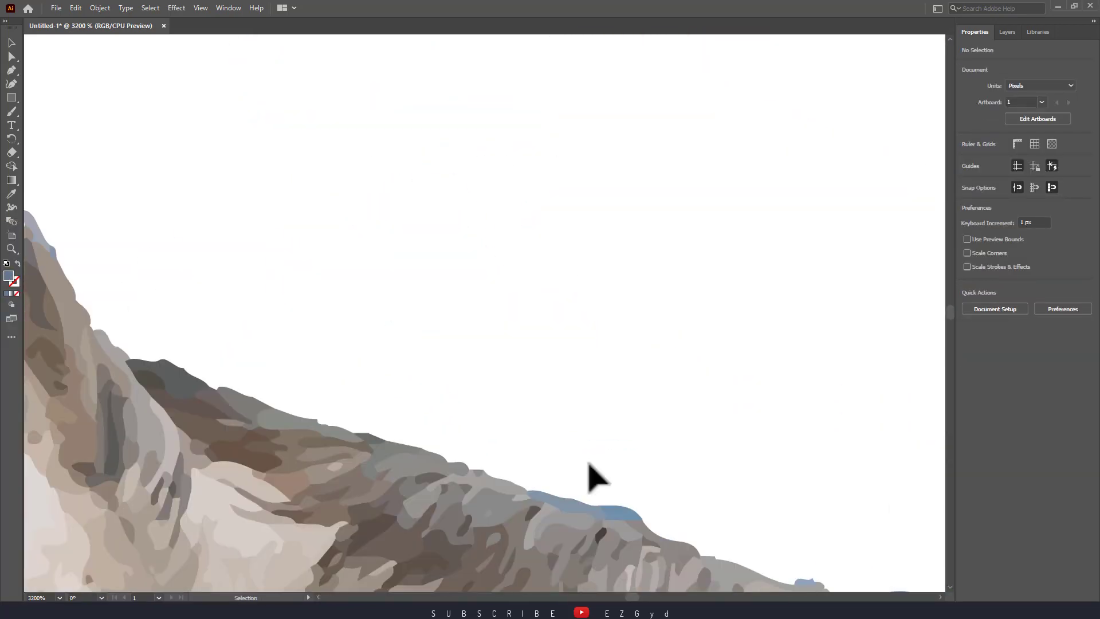
Step: Delete the leftover blue paths on the mane and at the rump edge
{"action": "key", "text": "ctrl+minus"}
{"action": "key", "text": "ctrl+minus"}
{"action": "left_click_drag", "start_coordinate": [491, 363], "coordinate": [634, 491]}
{"action": "key", "text": "ctrl+minus"}
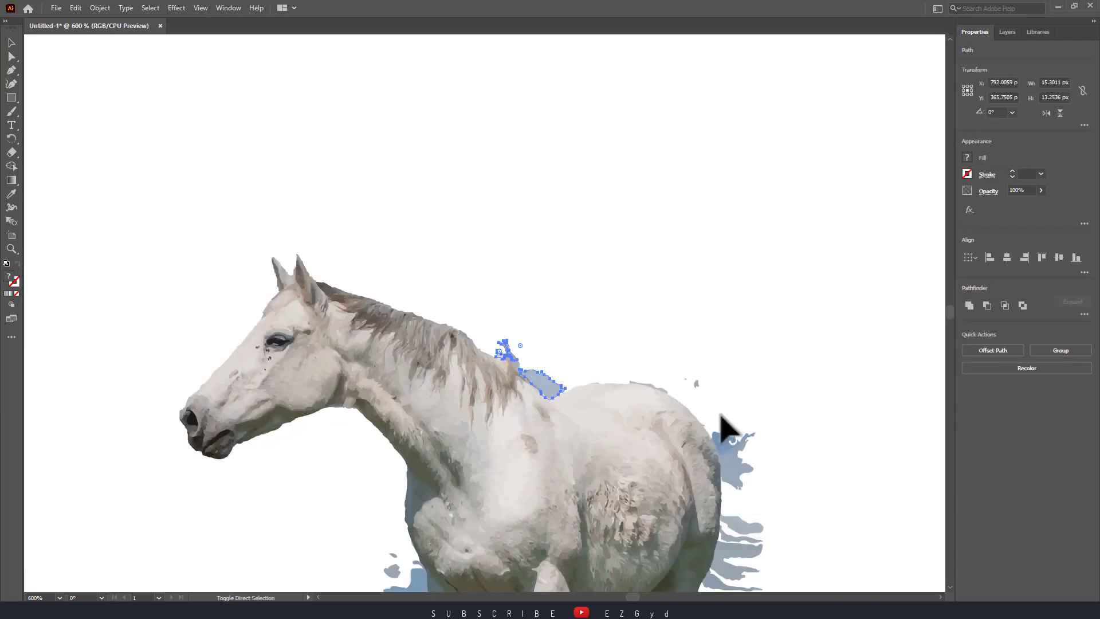
{"action": "key", "text": "Delete"}
{"action": "key", "text": "ctrl+plus"}
{"action": "key", "text": "ctrl+plus"}
{"action": "key", "text": "ctrl+minus"}
{"action": "key", "text": "ctrl+plus"}
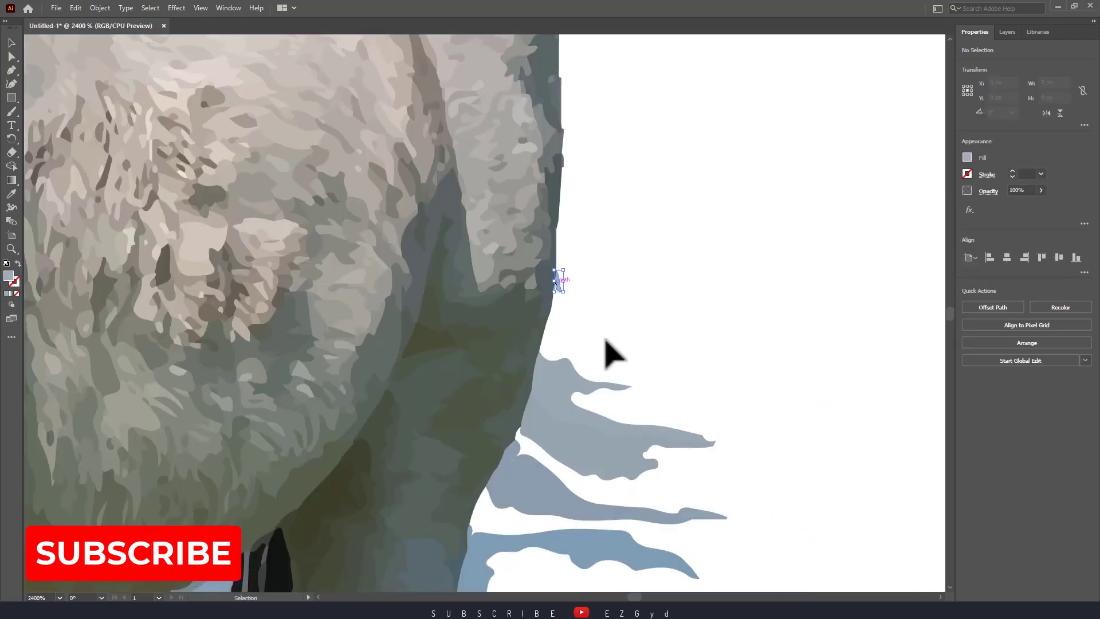
{"action": "key", "text": "Delete"}
Step: Delete the grass leaf shapes beside the legs, below the hooves and between the hooves
{"action": "scroll", "coordinate": [573, 356], "scroll_direction": "down", "scroll_amount": 5}
{"action": "scroll", "coordinate": [652, 282], "scroll_direction": "down", "scroll_amount": 5}
{"action": "left_click_drag", "start_coordinate": [564, 321], "coordinate": [431, 487]}
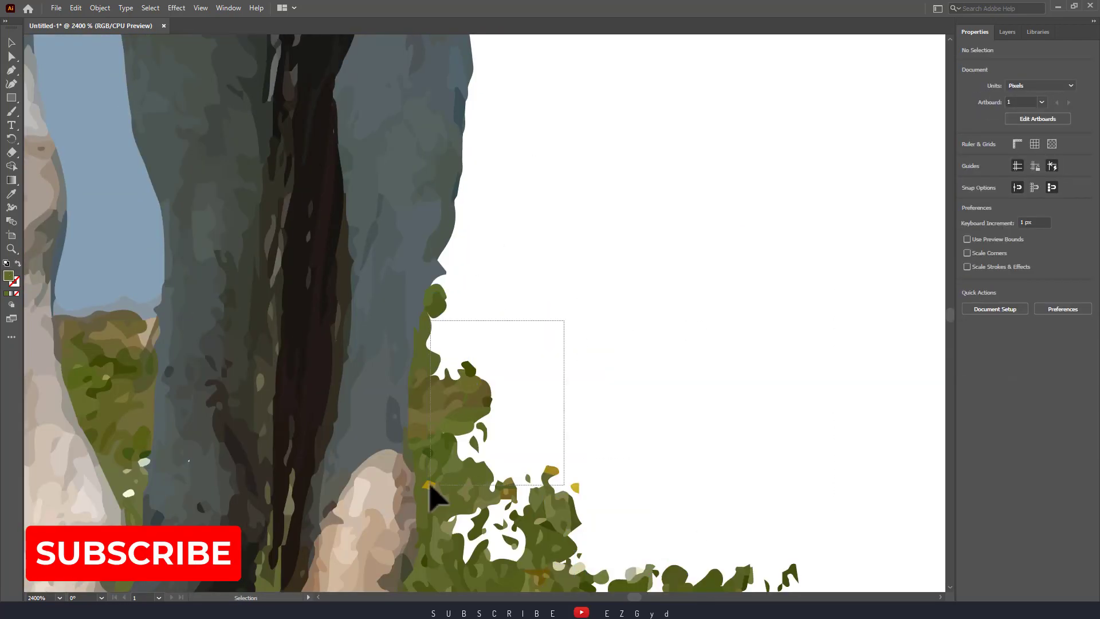
{"action": "key", "text": "Delete"}
{"action": "scroll", "coordinate": [643, 541], "scroll_direction": "down", "scroll_amount": 5}
{"action": "left_click_drag", "start_coordinate": [511, 246], "coordinate": [474, 311]}
{"action": "key", "text": "Delete"}
{"action": "left_click_drag", "start_coordinate": [444, 485], "coordinate": [524, 542]}
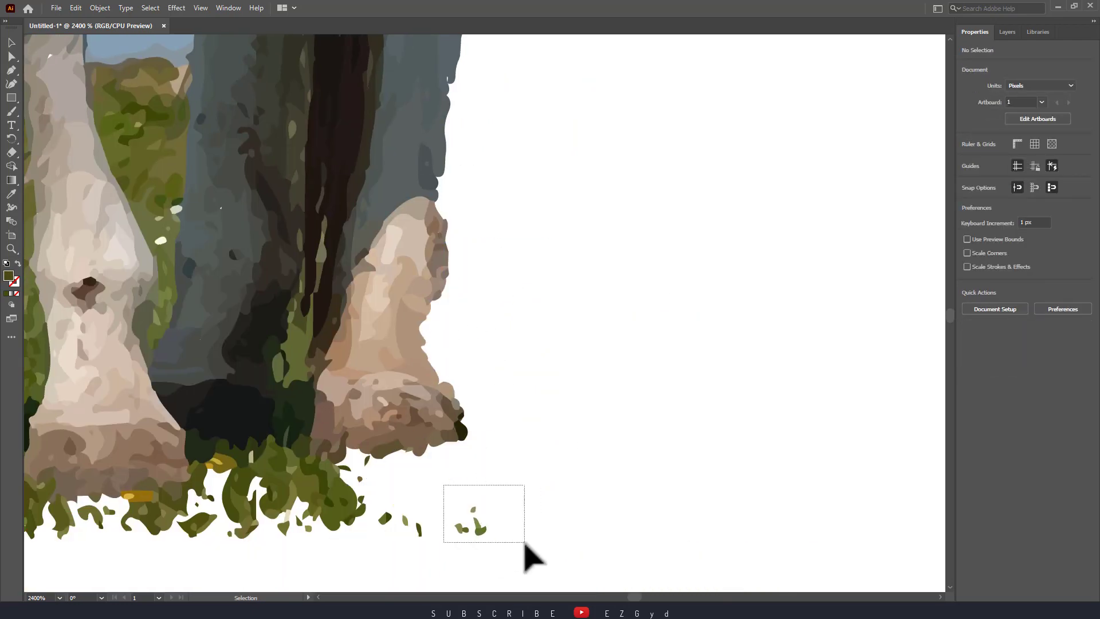
{"action": "key", "text": "Delete"}
{"action": "key", "text": "ctrl+plus"}
{"action": "key", "text": "ctrl+plus"}
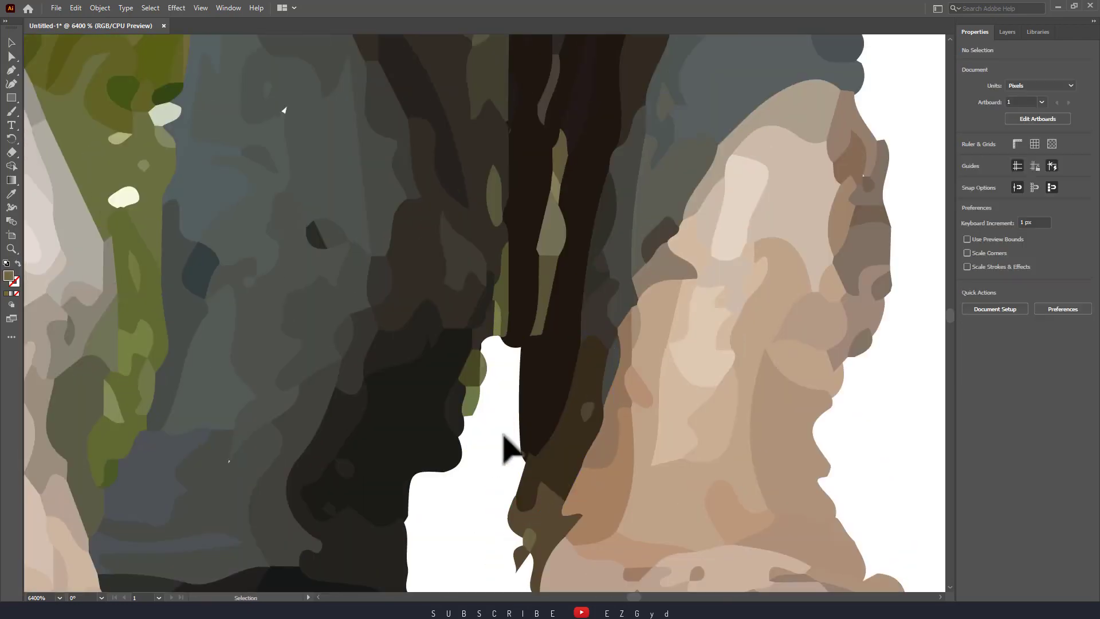
{"action": "key", "text": "ctrl+minus"}
{"action": "left_click_drag", "start_coordinate": [550, 424], "coordinate": [579, 493]}
{"action": "key", "text": "Delete"}
{"action": "key", "text": "ctrl+minus"}
{"action": "key", "text": "ctrl+minus"}
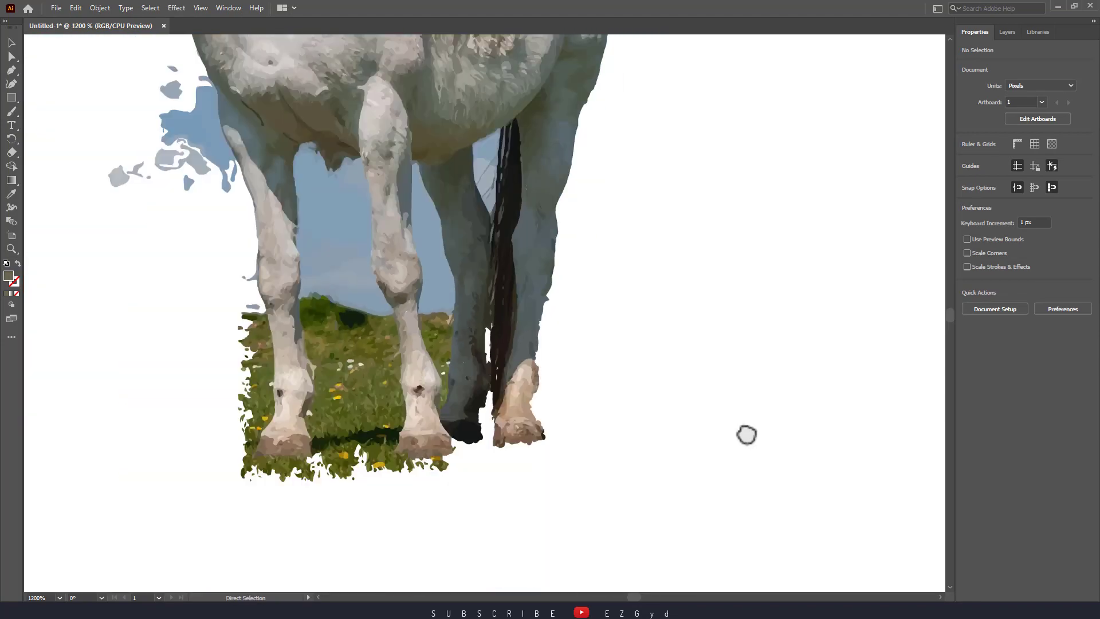
Step: Delete the grass between the legs and the small olive shape beside the front leg
{"action": "key", "text": "Delete"}
{"action": "key", "text": "Delete"}
{"action": "key", "text": "ctrl+plus"}
{"action": "key", "text": "ctrl+plus"}
{"action": "key", "text": "ctrl+plus"}
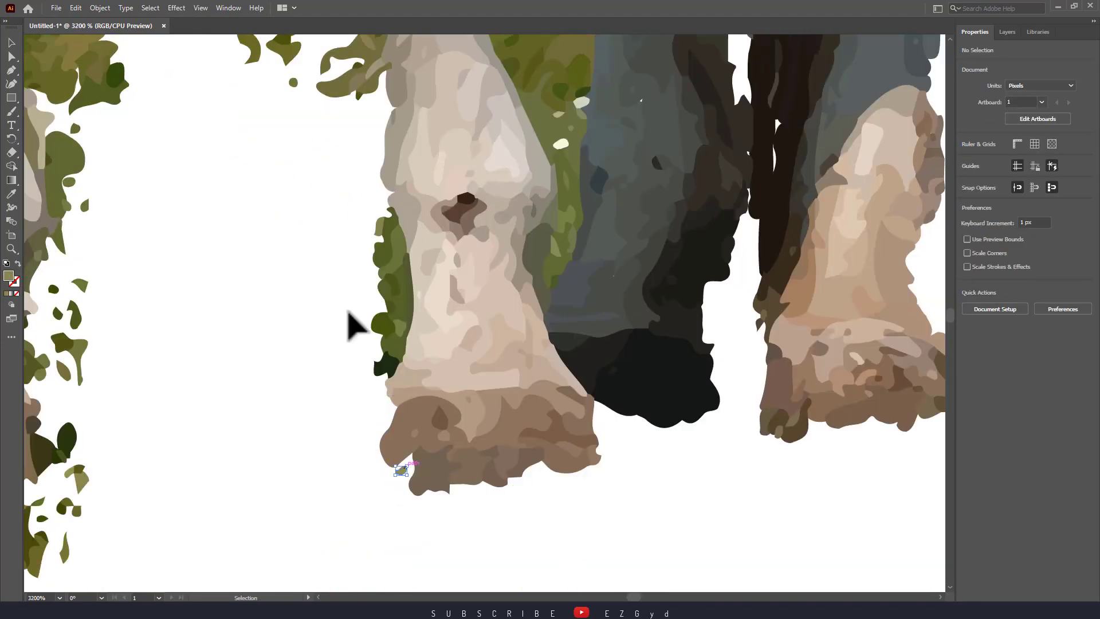
{"action": "scroll", "coordinate": [484, 275], "scroll_direction": "up", "scroll_amount": 3}
{"action": "scroll", "coordinate": [442, 355], "scroll_direction": "up", "scroll_amount": 3}
{"action": "scroll", "coordinate": [438, 246], "scroll_direction": "up", "scroll_amount": 5}
{"action": "left_click", "coordinate": [393, 309]}
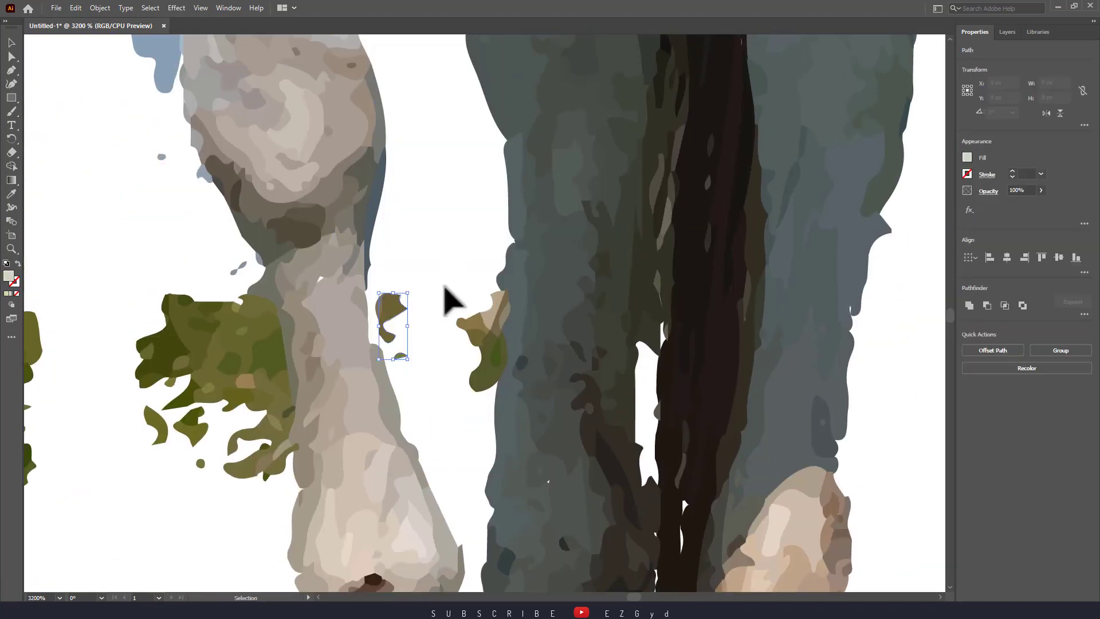
{"action": "key", "text": "Delete"}
{"action": "key", "text": "ctrl+minus"}
{"action": "key", "text": "ctrl+minus"}
{"action": "key", "text": "ctrl+minus"}
Step: Remove the blue sky scrap between the legs, confirming the anchor point warning with OK
{"action": "key", "text": "ctrl+plus"}
{"action": "key", "text": "ctrl+plus"}
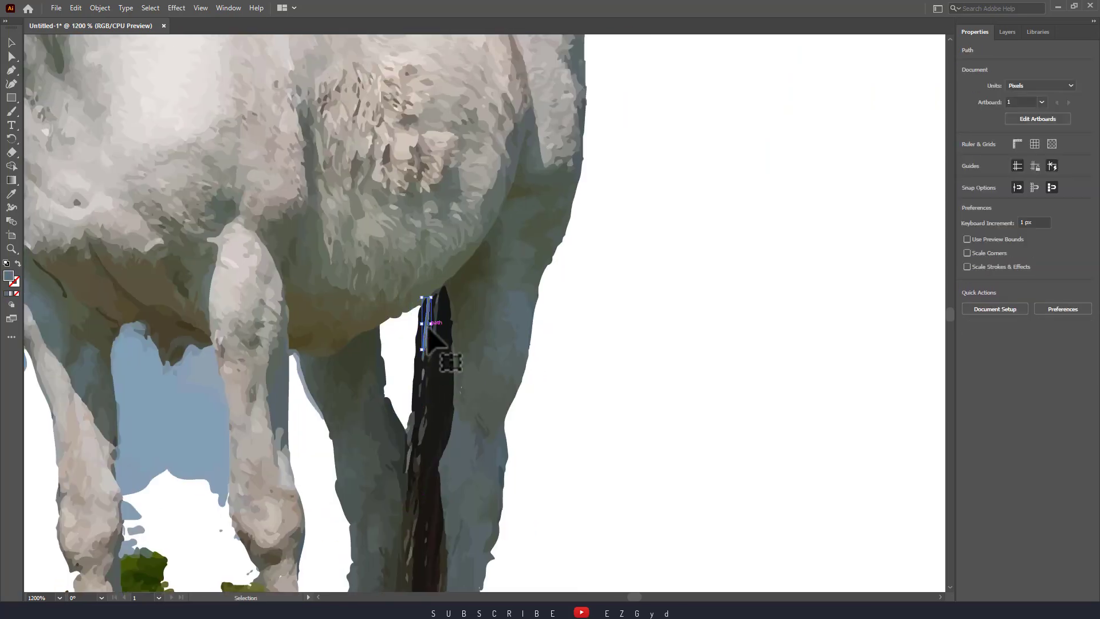
{"action": "key", "text": "ctrl+minus"}
{"action": "key", "text": "ctrl+minus"}
{"action": "key", "text": "ctrl+plus"}
{"action": "key", "text": "ctrl+plus"}
{"action": "key", "text": "ctrl+plus"}
{"action": "left_click", "coordinate": [464, 352]}
{"action": "left_click", "coordinate": [355, 361]}
{"action": "scroll", "coordinate": [355, 447], "scroll_direction": "down", "scroll_amount": 5}
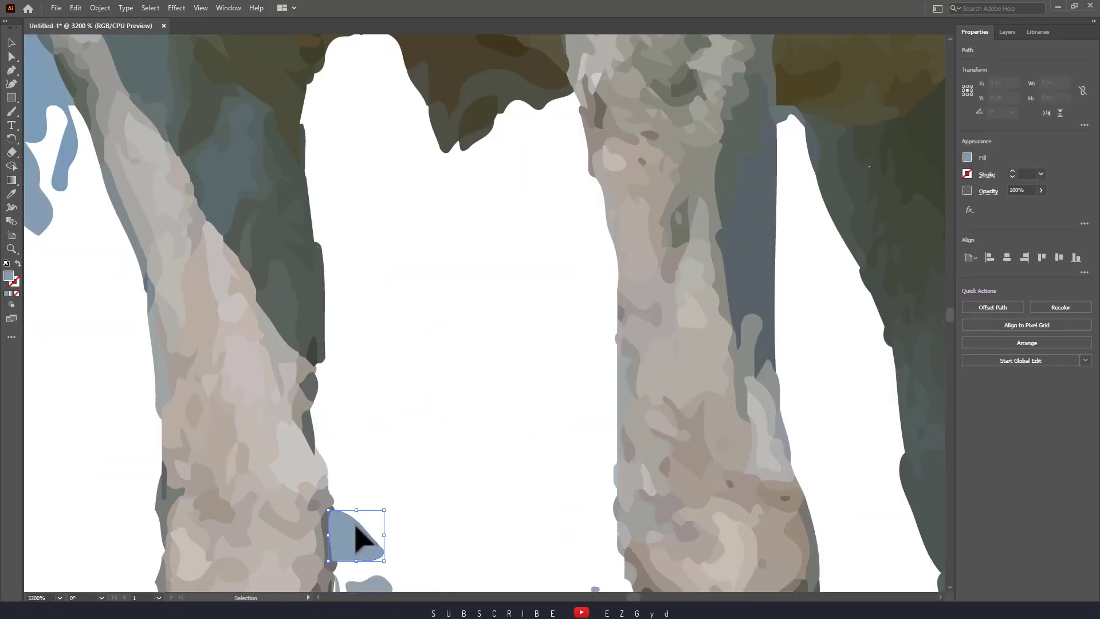
{"action": "scroll", "coordinate": [343, 481], "scroll_direction": "down", "scroll_amount": 5}
{"action": "scroll", "coordinate": [481, 464], "scroll_direction": "down", "scroll_amount": 5}
{"action": "key", "text": "ctrl+minus"}
{"action": "key", "text": "ctrl+minus"}
{"action": "key", "text": "ctrl+minus"}
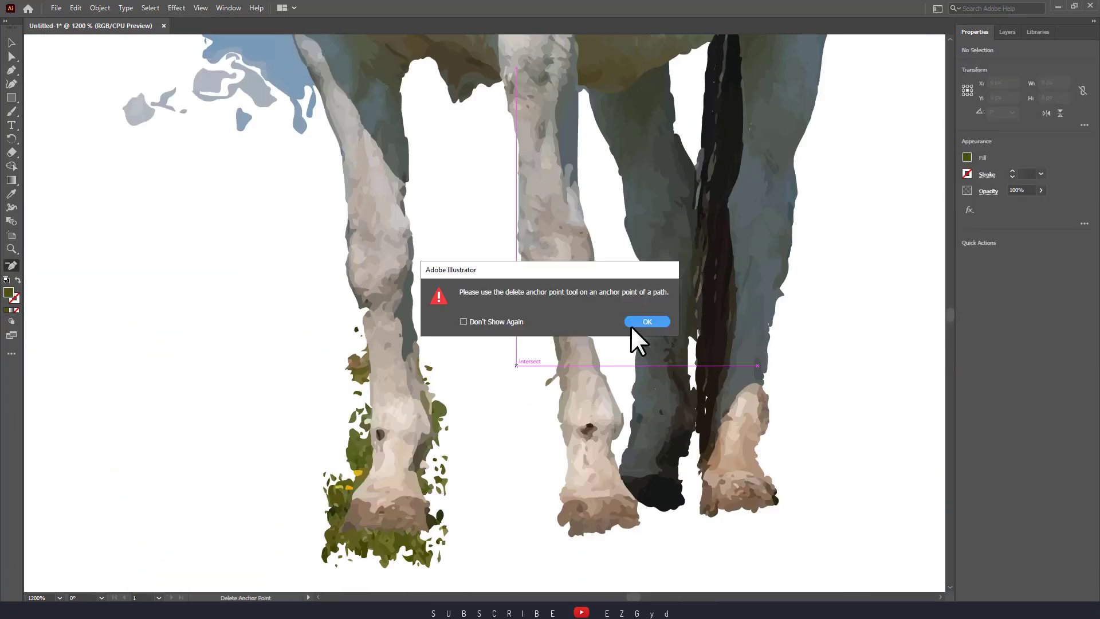
{"action": "left_click", "coordinate": [633, 324]}
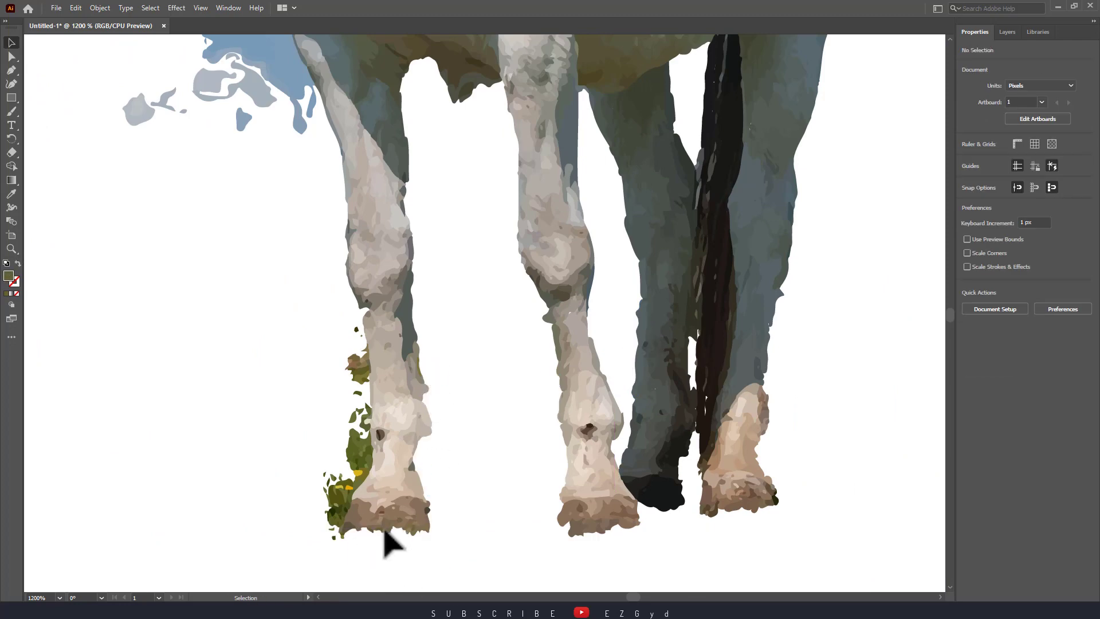
{"action": "key", "text": "ctrl+plus"}
{"action": "key", "text": "ctrl+minus"}
{"action": "key", "text": "ctrl+minus"}
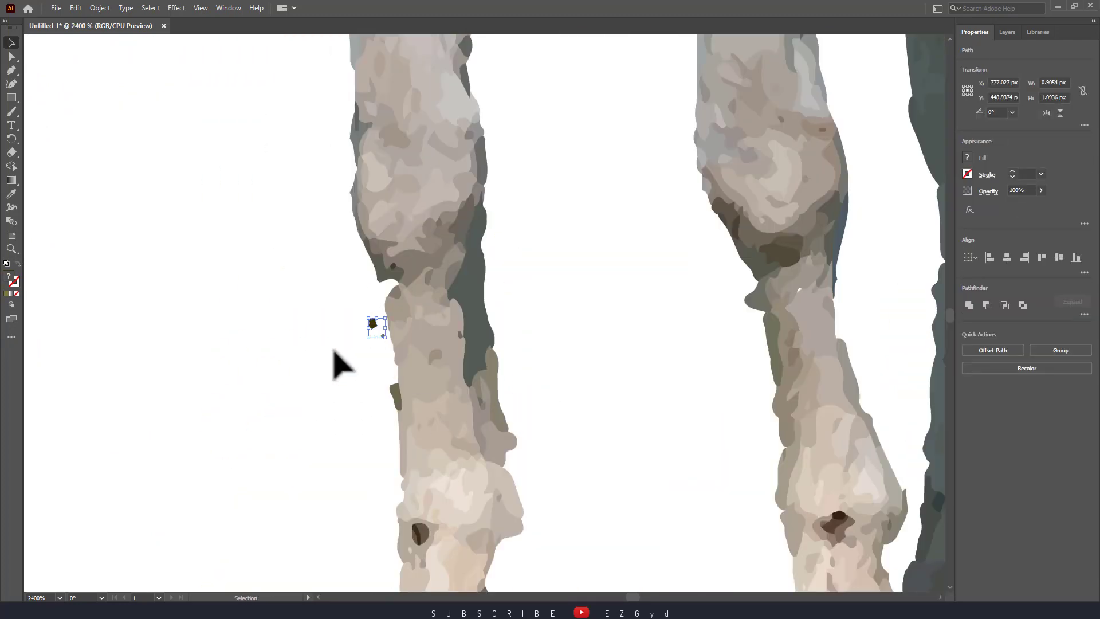
{"action": "key", "text": "ctrl+minus"}
{"action": "key", "text": "ctrl+minus"}
{"action": "key", "text": "ctrl+minus"}
{"action": "key", "text": "ctrl+minus"}
{"action": "key", "text": "ctrl+minus"}
{"action": "key", "text": "ctrl+minus"}
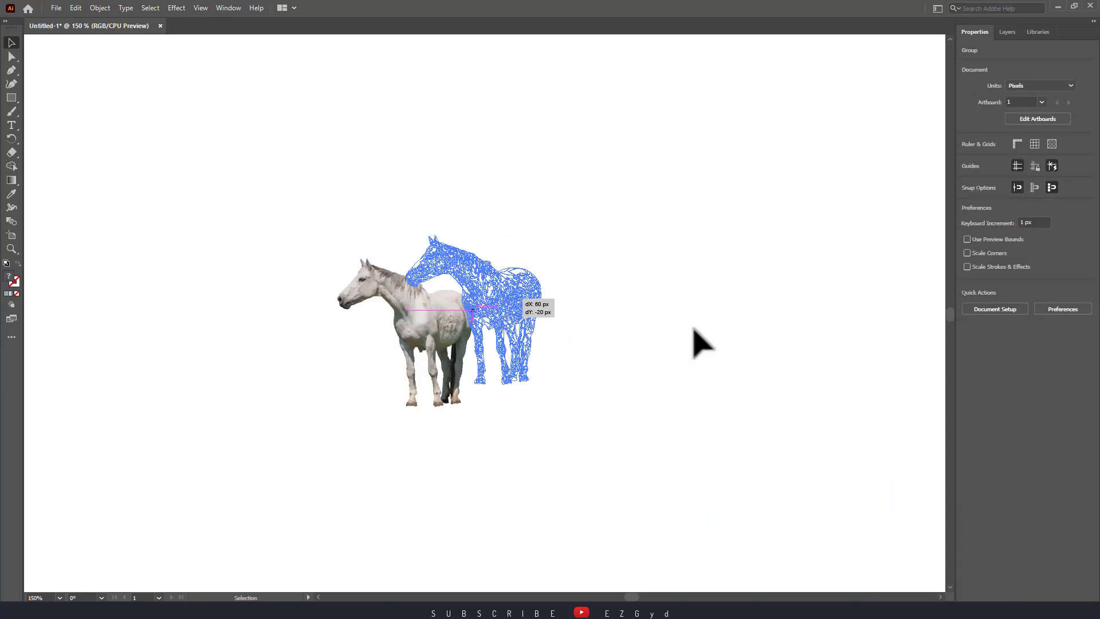